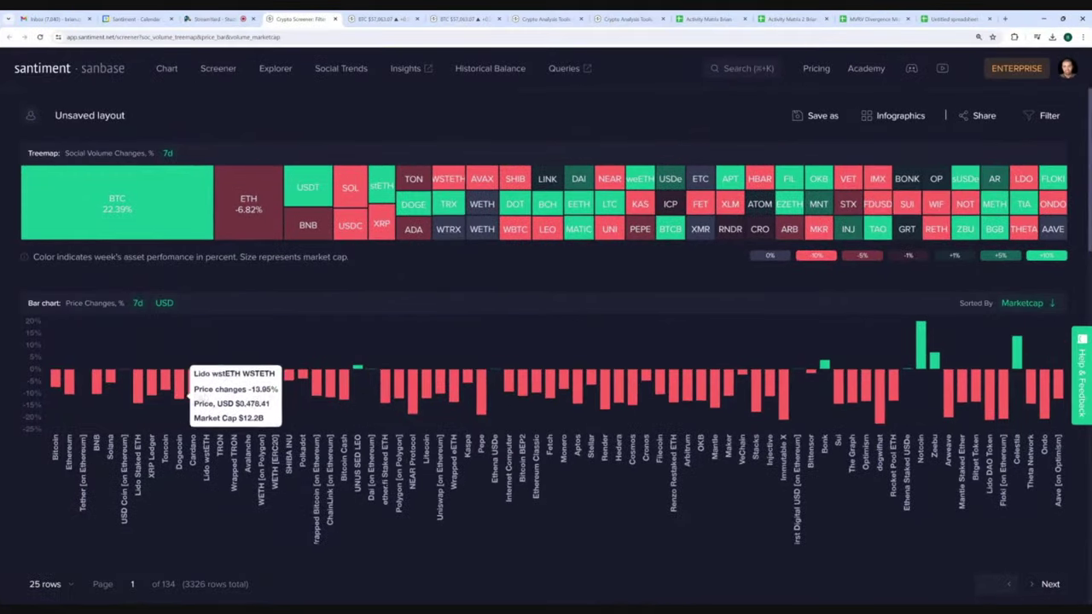
# Switch the Marketcap & Volume infographic off and back on, and view the screener's market cap and volume summaries.
pyautogui.scroll(-1, 203, 408)
pyautogui.scroll(1, 290, 324)
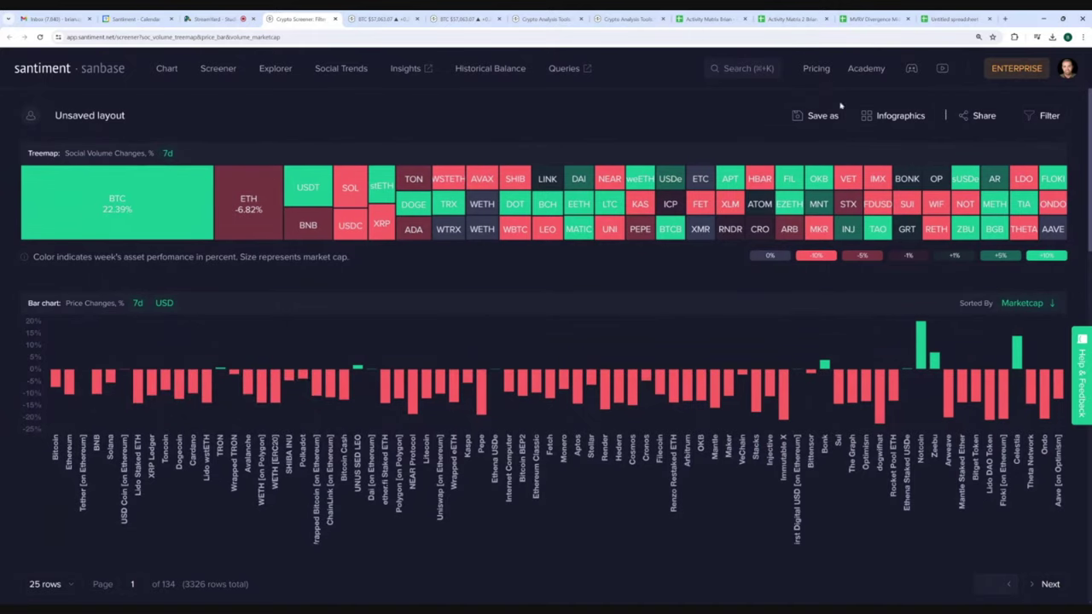
pyautogui.click(884, 119)
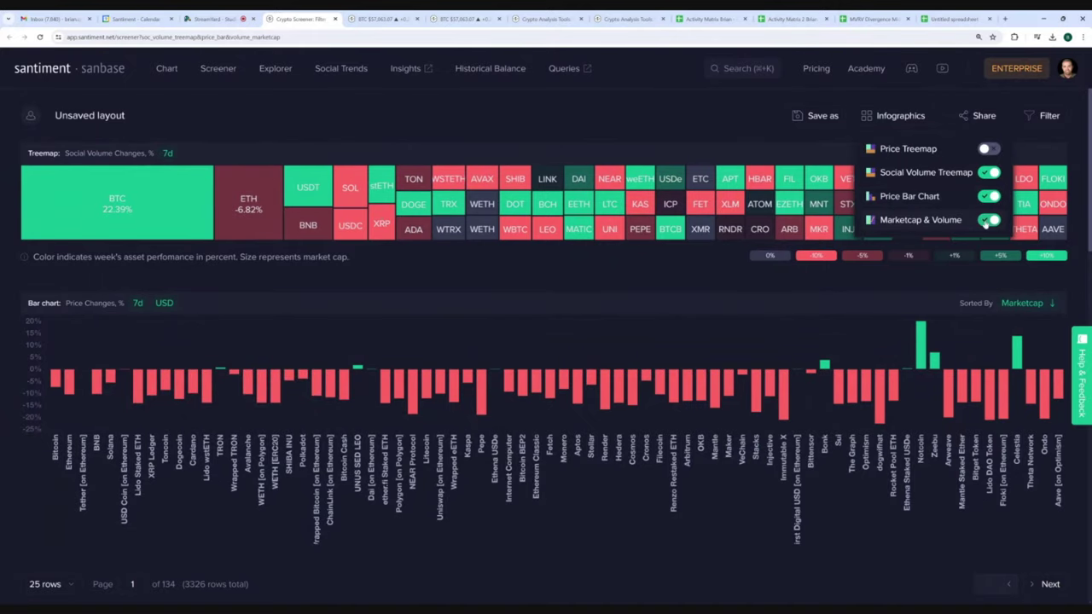
pyautogui.click(987, 220)
pyautogui.click(985, 220)
pyautogui.scroll(-2, 499, 329)
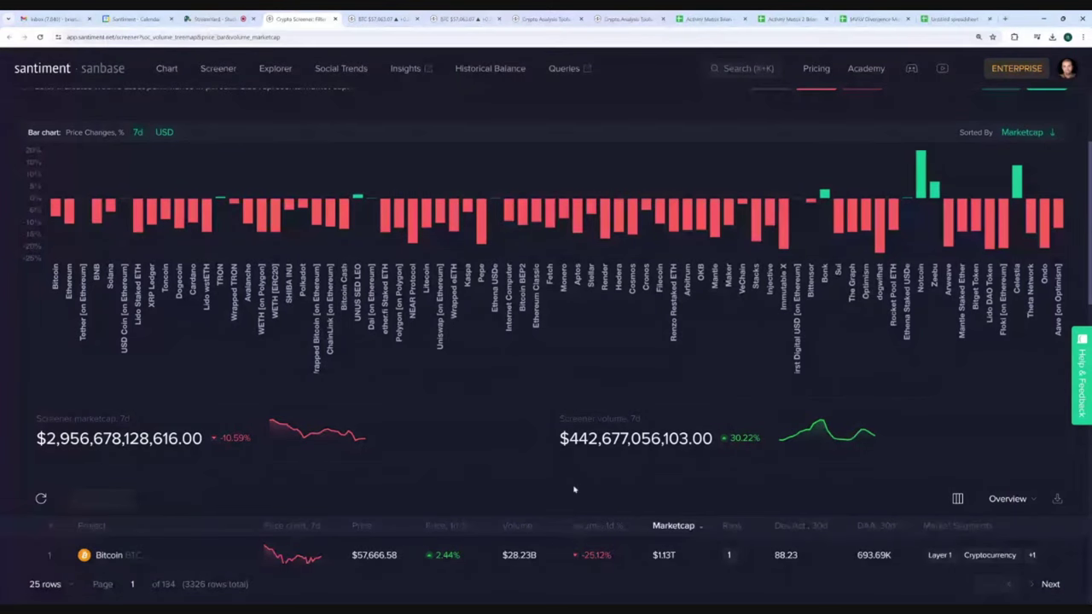
pyautogui.scroll(1, 574, 489)
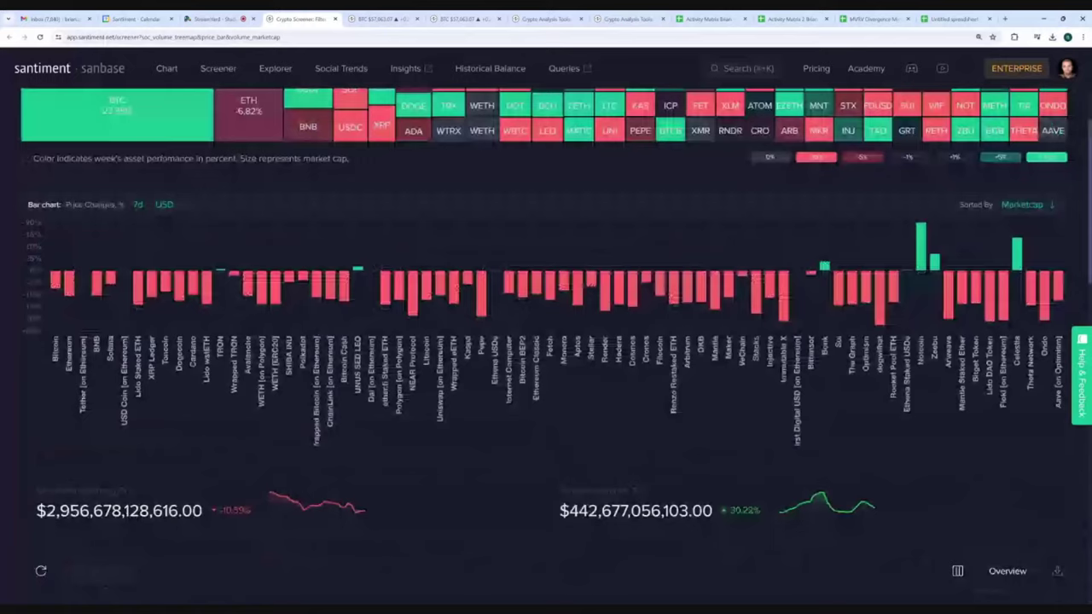
pyautogui.scroll(1, 223, 327)
# Set the social volume treemap's period to 1d and inspect individual assets such as Notcoin and Celestia in the price bar chart.
pyautogui.moveTo(120, 200)
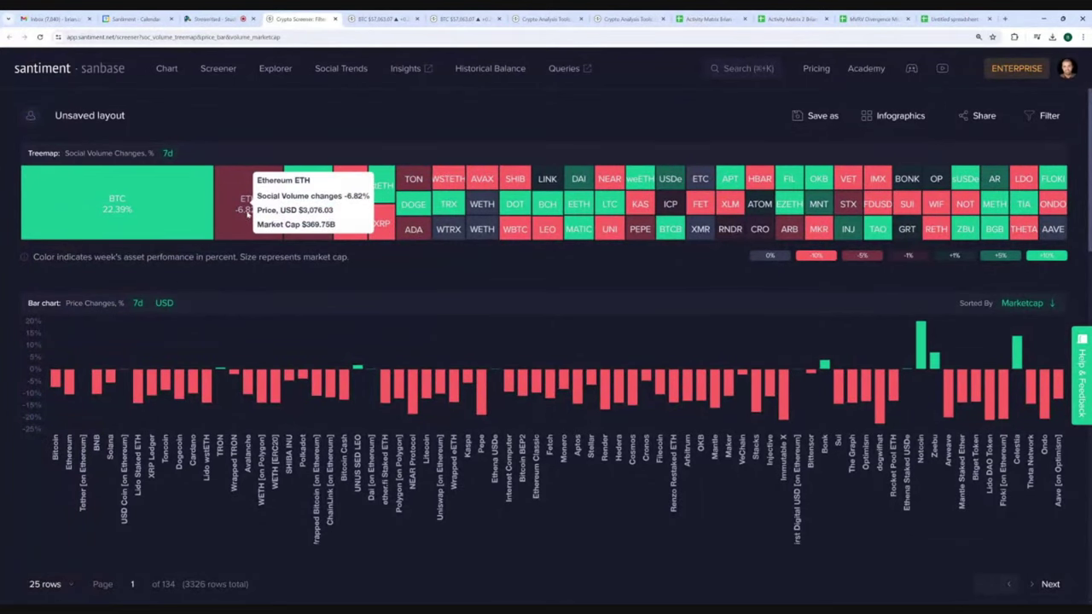
pyautogui.click(170, 156)
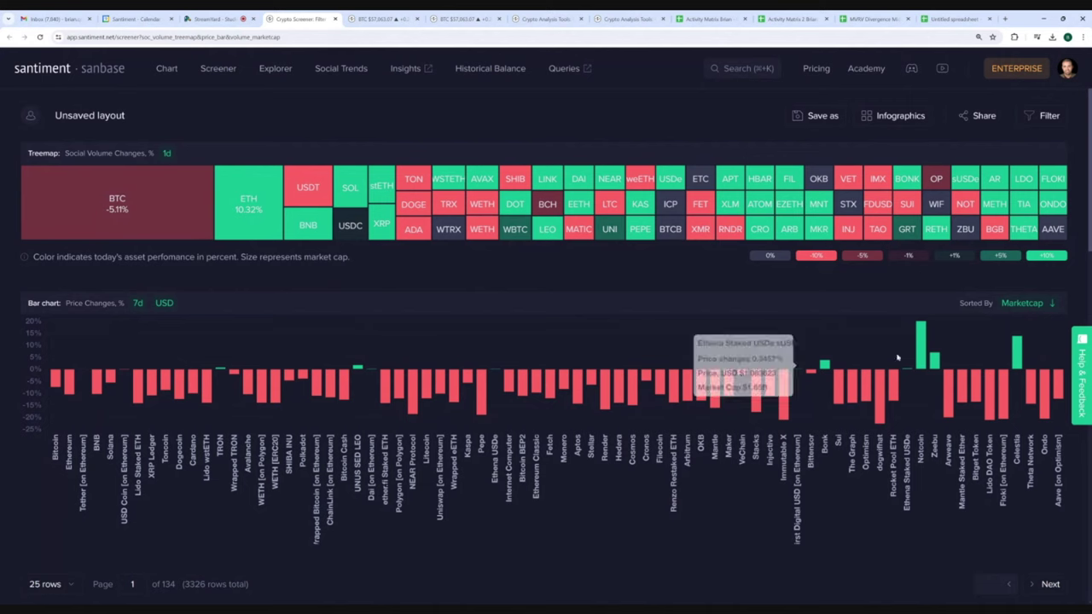
pyautogui.moveTo(825, 365)
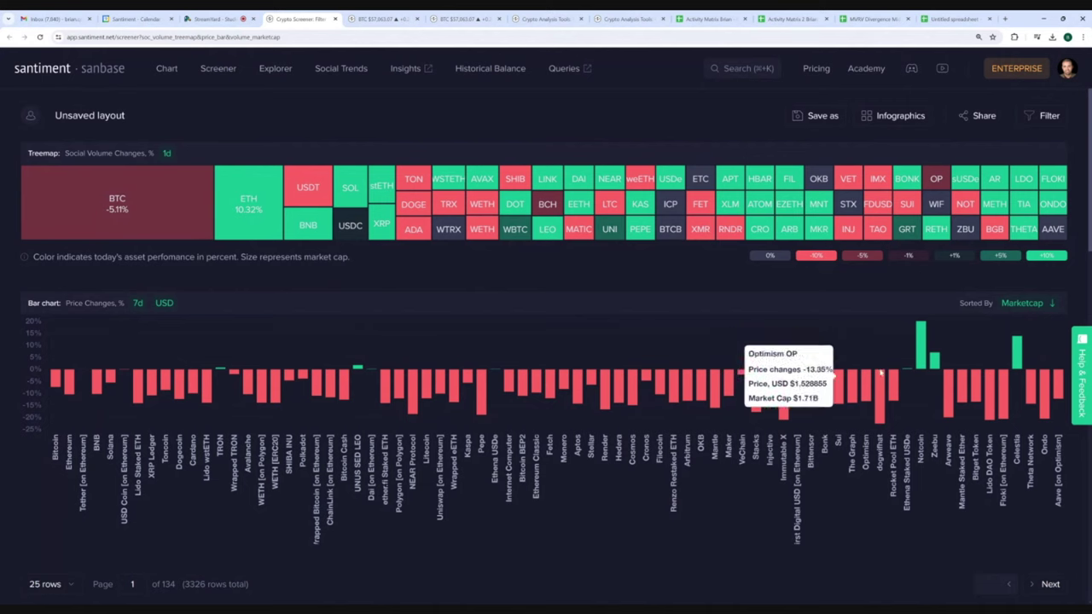
pyautogui.moveTo(919, 345)
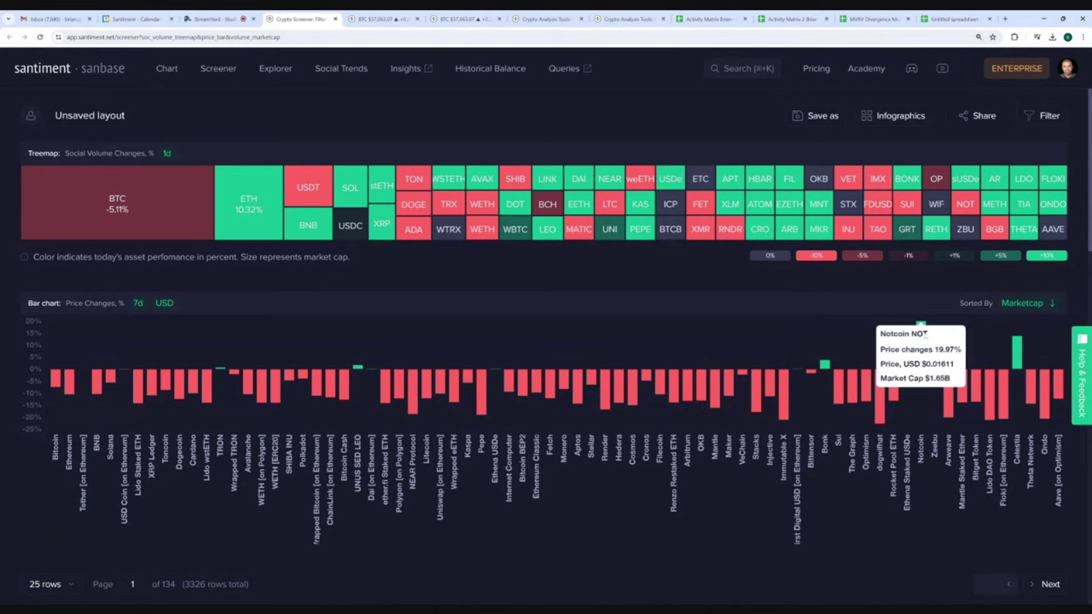
pyautogui.moveTo(1016, 365)
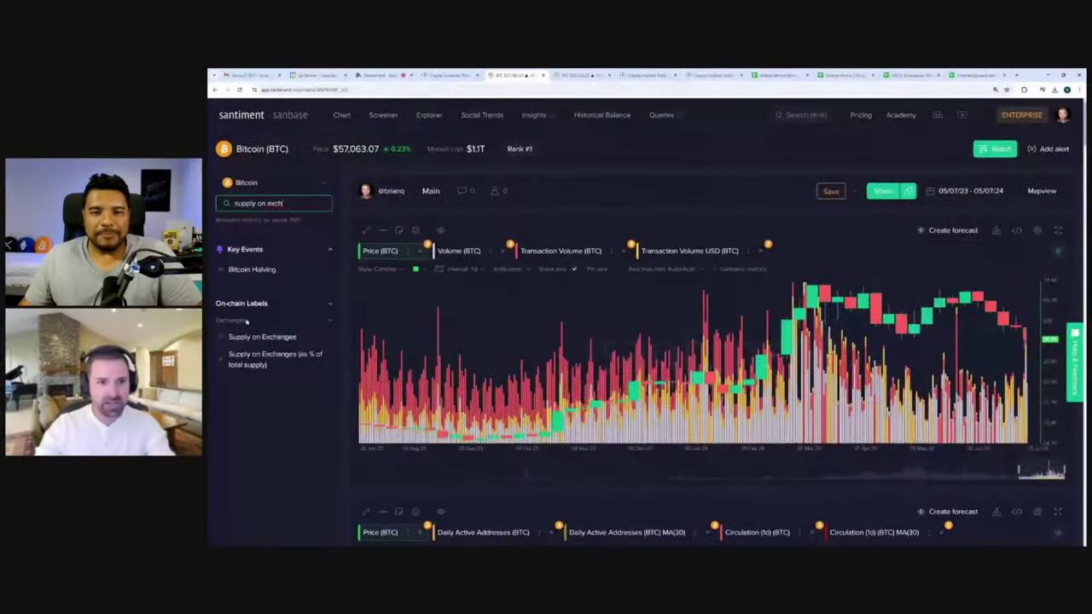
# Add the Supply on Exchanges metric to the top Bitcoin chart and select it for editing.
pyautogui.click(256, 336)
pyautogui.click(377, 309)
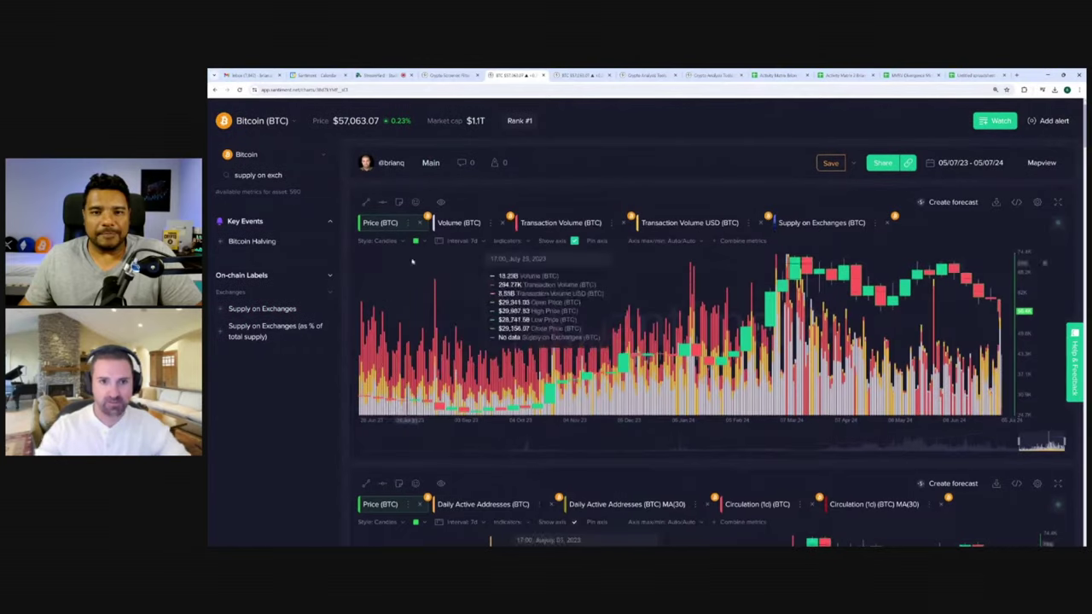
pyautogui.click(836, 224)
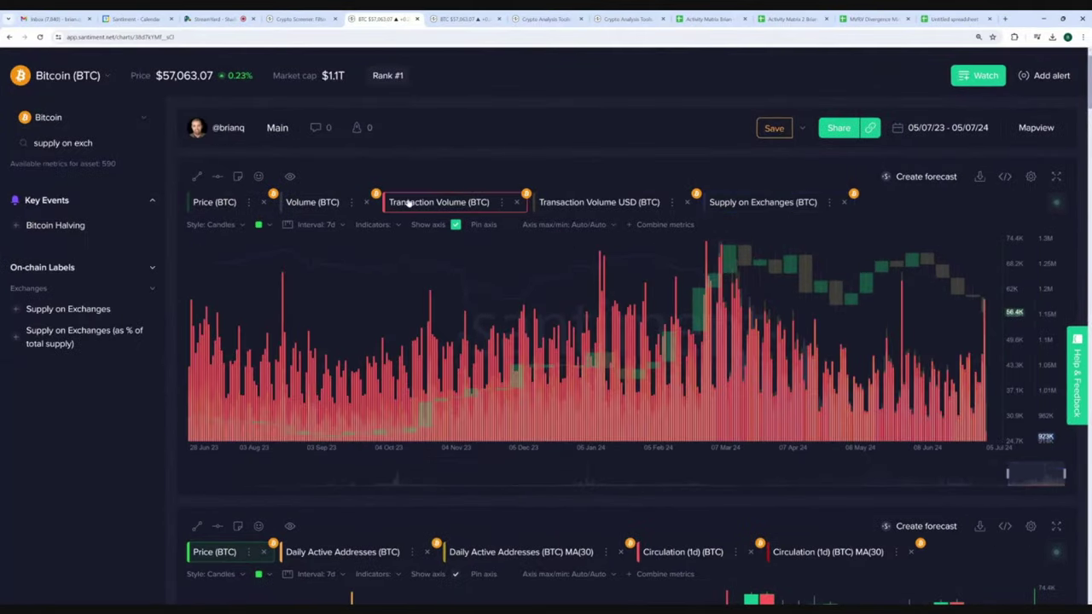
# Remove Volume, Transaction Volume and Transaction Volume USD from the top chart and set Supply on Exchanges to the Area style.
pyautogui.click(365, 203)
pyautogui.click(413, 203)
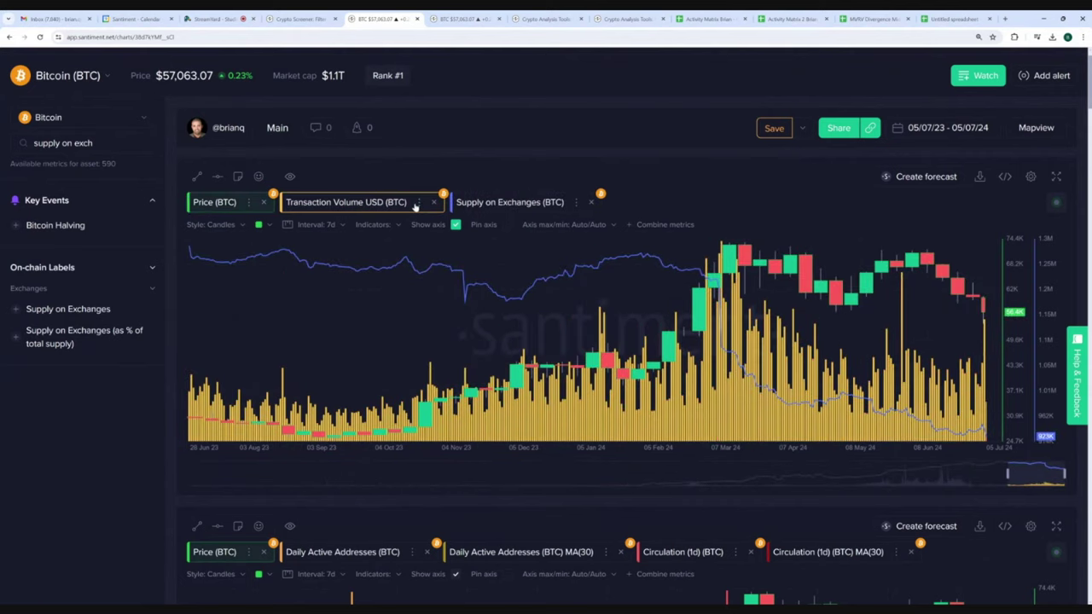
pyautogui.click(419, 203)
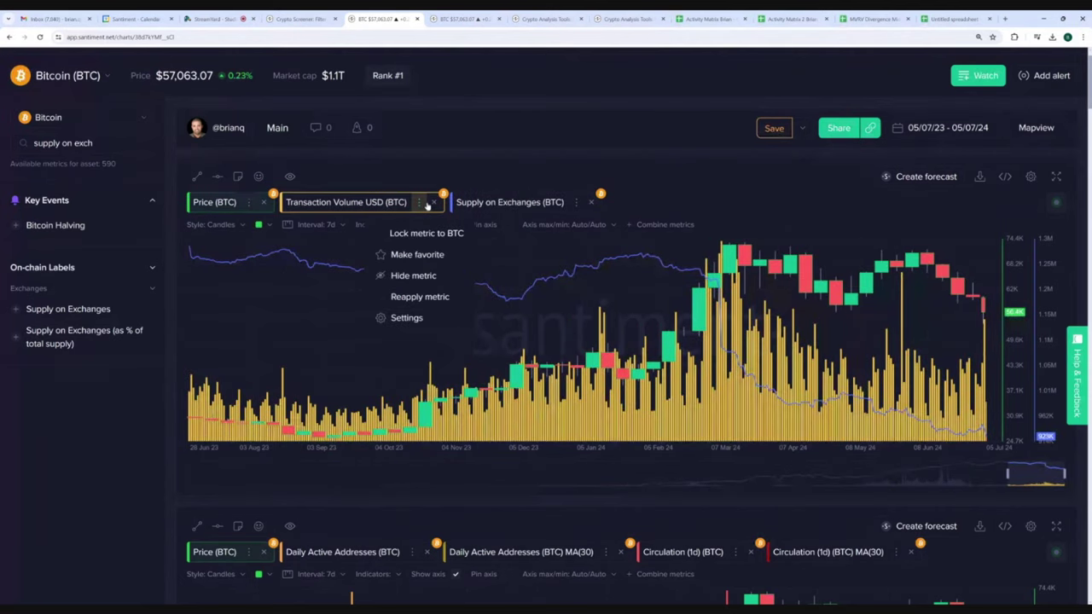
pyautogui.click(433, 202)
pyautogui.click(205, 226)
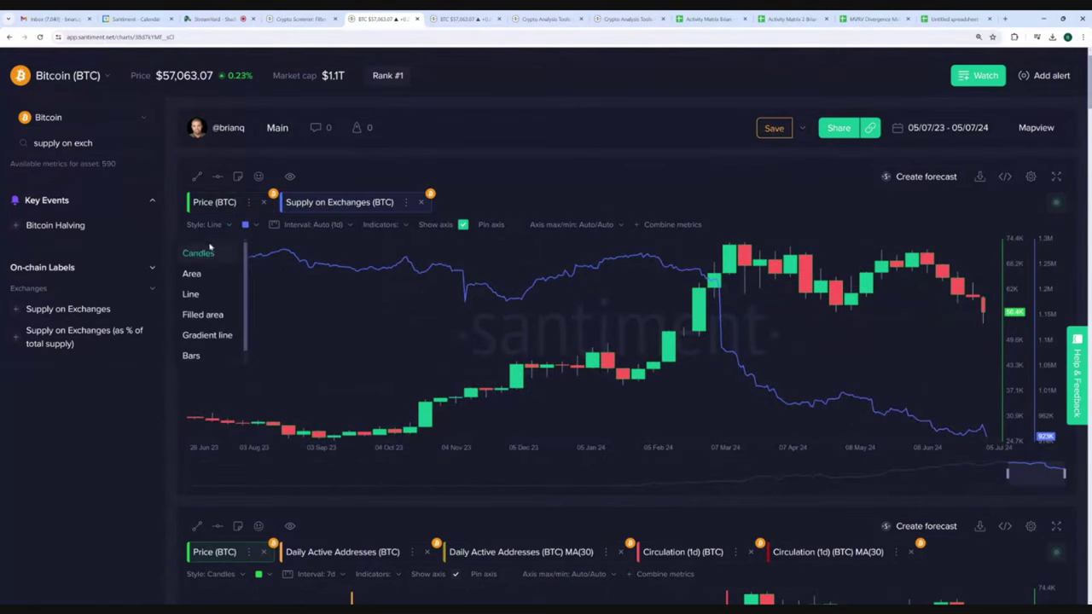
pyautogui.click(192, 274)
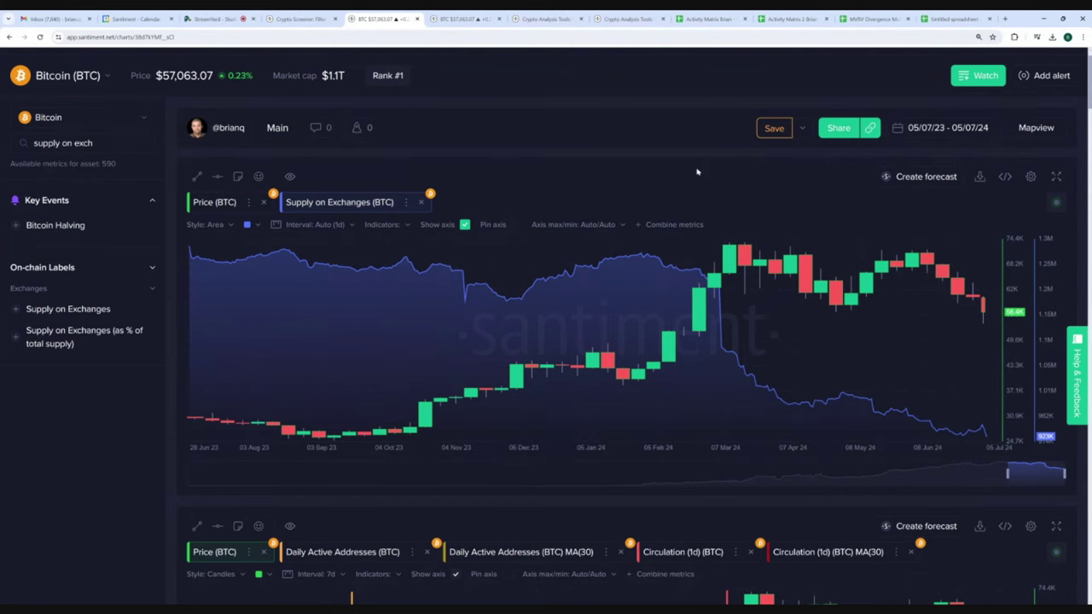
# Enlarge the chart to full screen and measure the change in Supply on Exchanges from January 28 to July 5, 2024.
pyautogui.click(1056, 177)
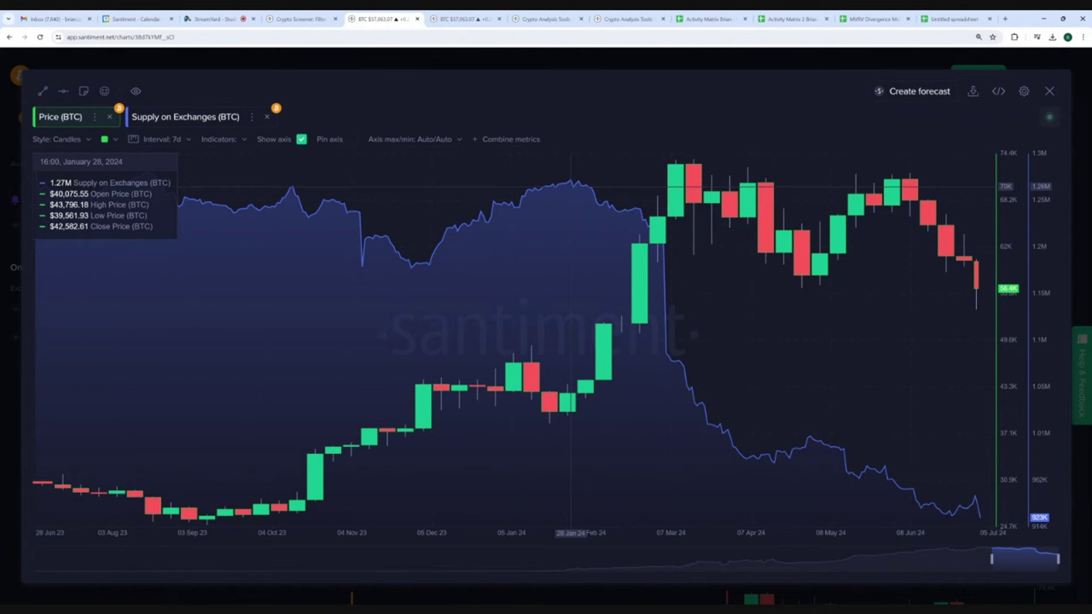
pyautogui.moveTo(572, 189); pyautogui.dragTo(1013, 310)
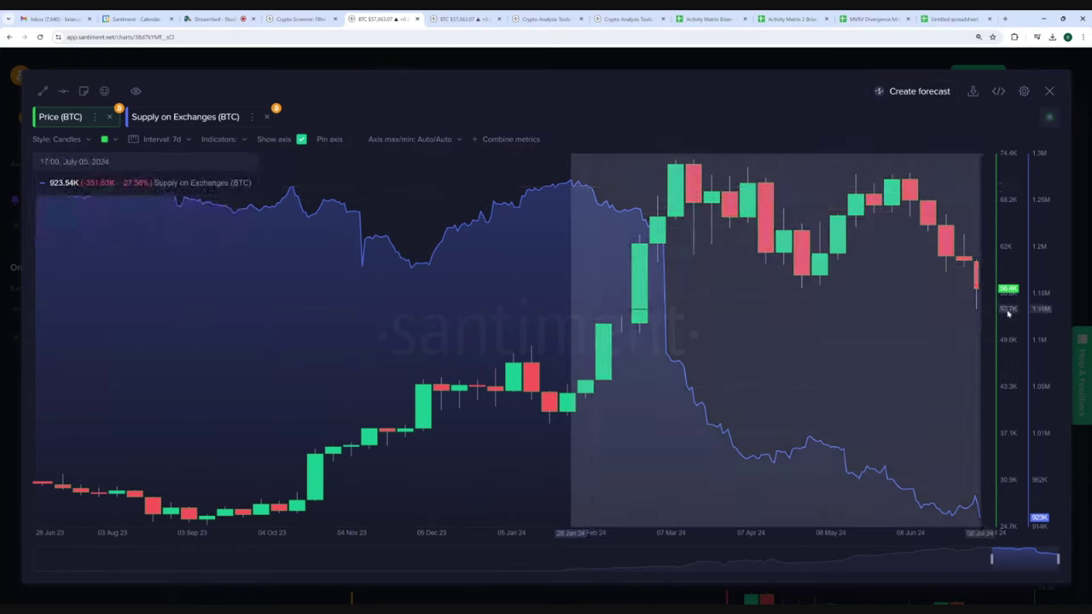
pyautogui.click(1007, 314)
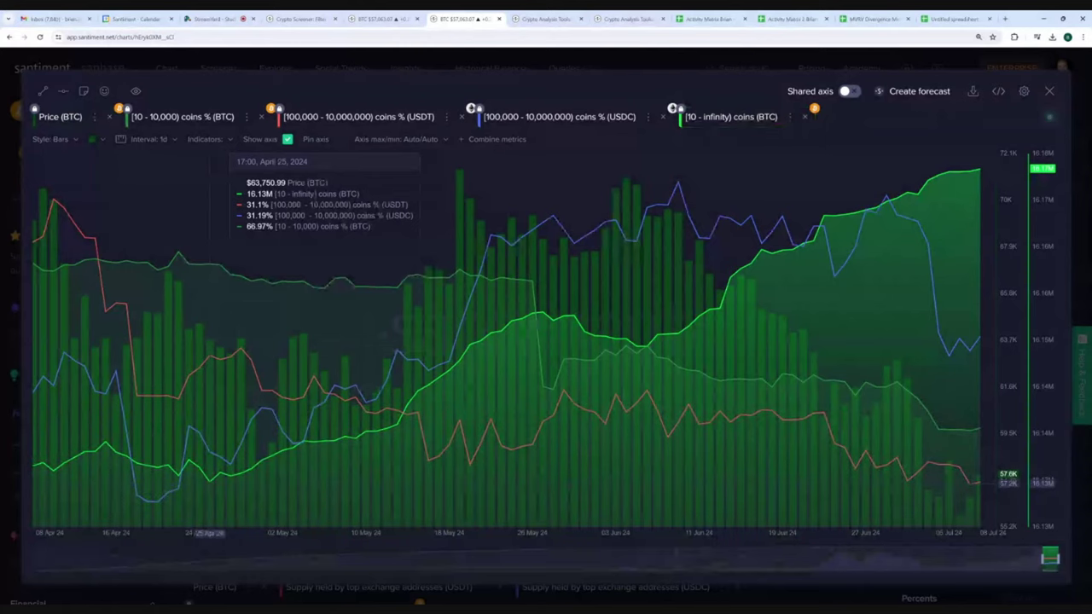
# Measure the changes in Bitcoin price and the supply distribution metrics from April 25 to July 8, 2024, and leave the full-screen chart.
pyautogui.moveTo(216, 485)
pyautogui.mouseDown()
pyautogui.moveTo(845, 348)
pyautogui.moveTo(994, 298)
pyautogui.mouseUp()
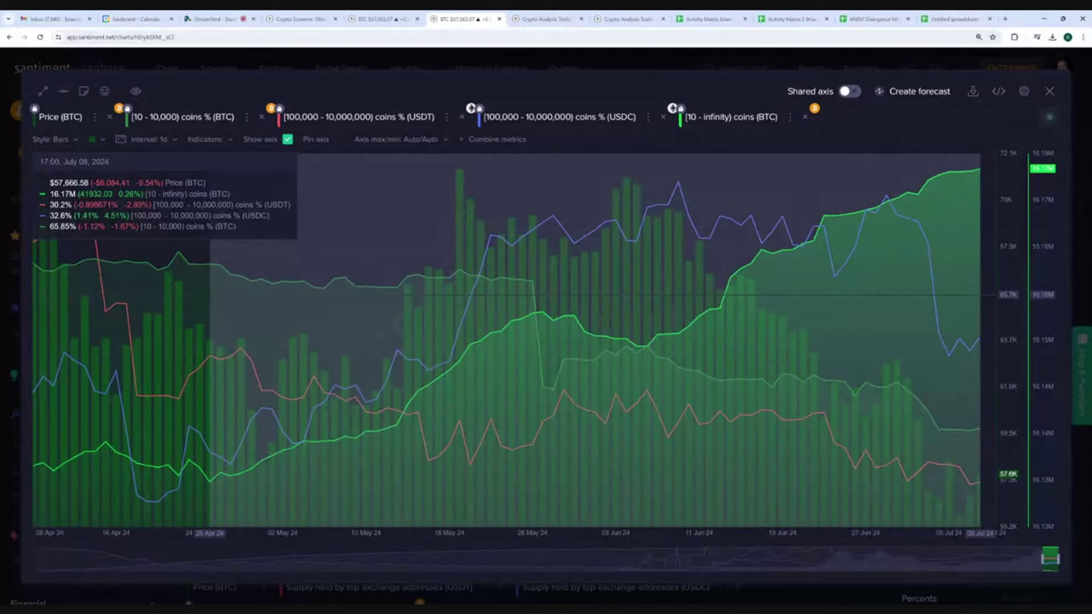
pyautogui.moveTo(981, 294); pyautogui.dragTo(993, 297)
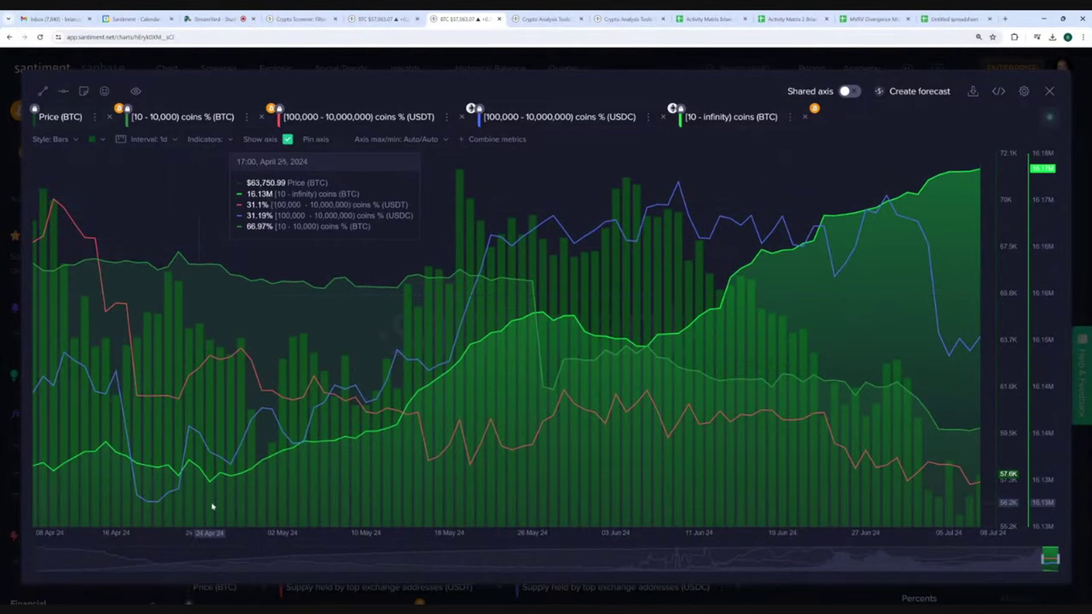
pyautogui.press('Escape')
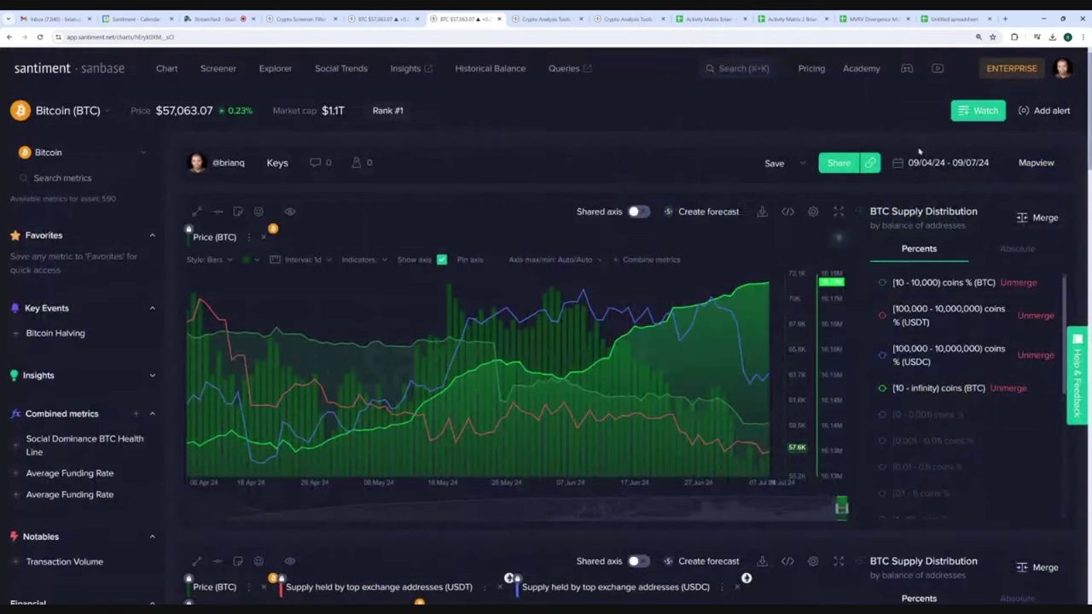
# Set the Keys layout's date range to 09/07/22 - 09/07/24.
pyautogui.click(942, 162)
pyautogui.click(987, 300)
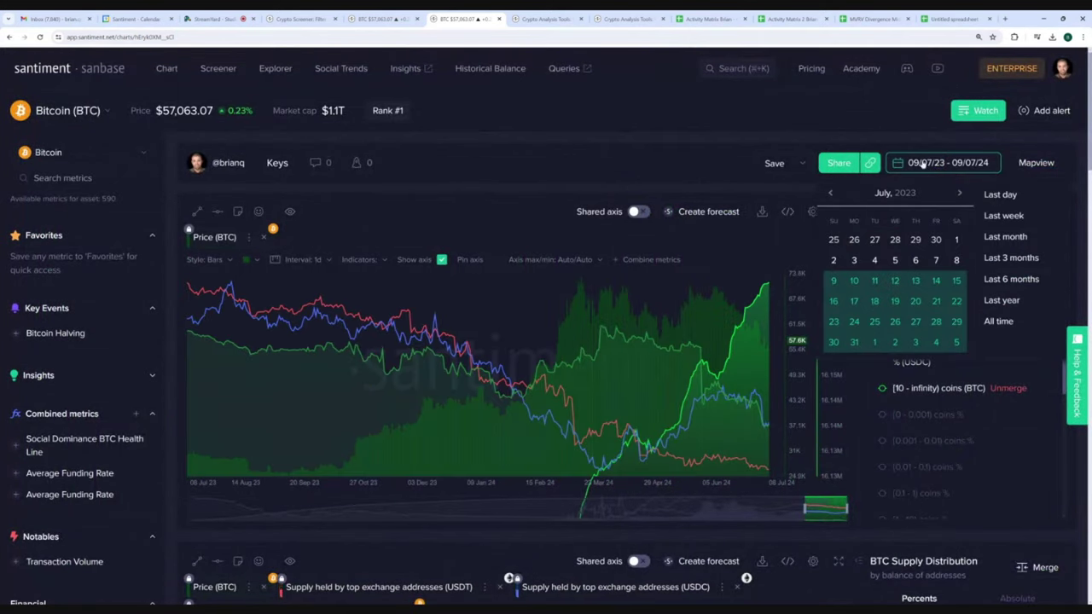
pyautogui.write('22')
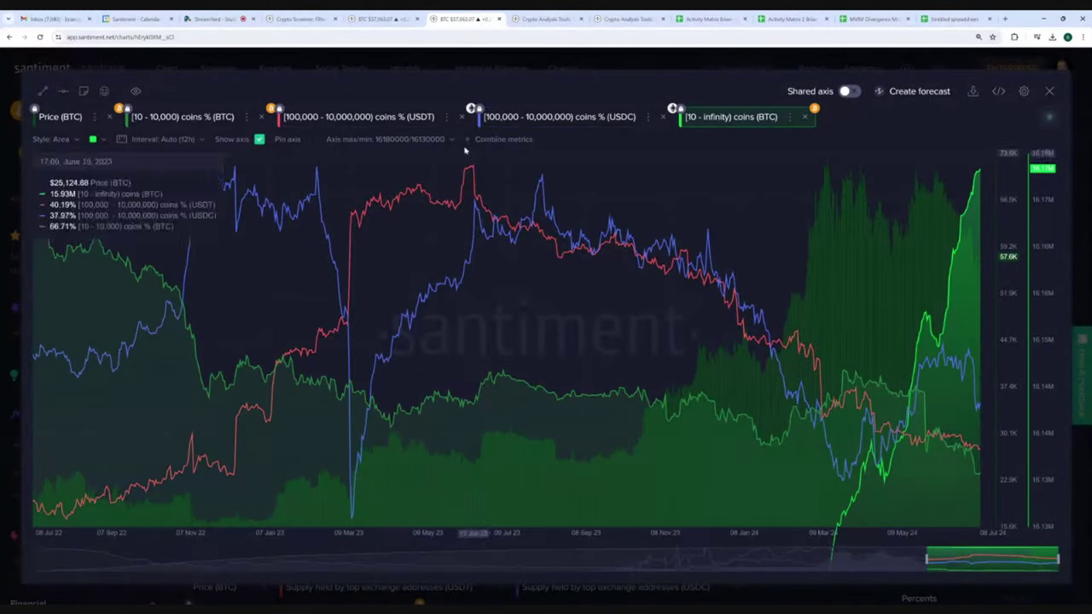
# Clear the custom axis maximum and minimum of the [10 - infinity) coins (BTC) metric so both are Auto.
pyautogui.click(439, 143)
pyautogui.hotkey('ctrl', 'a')
pyautogui.press('BackSpace')
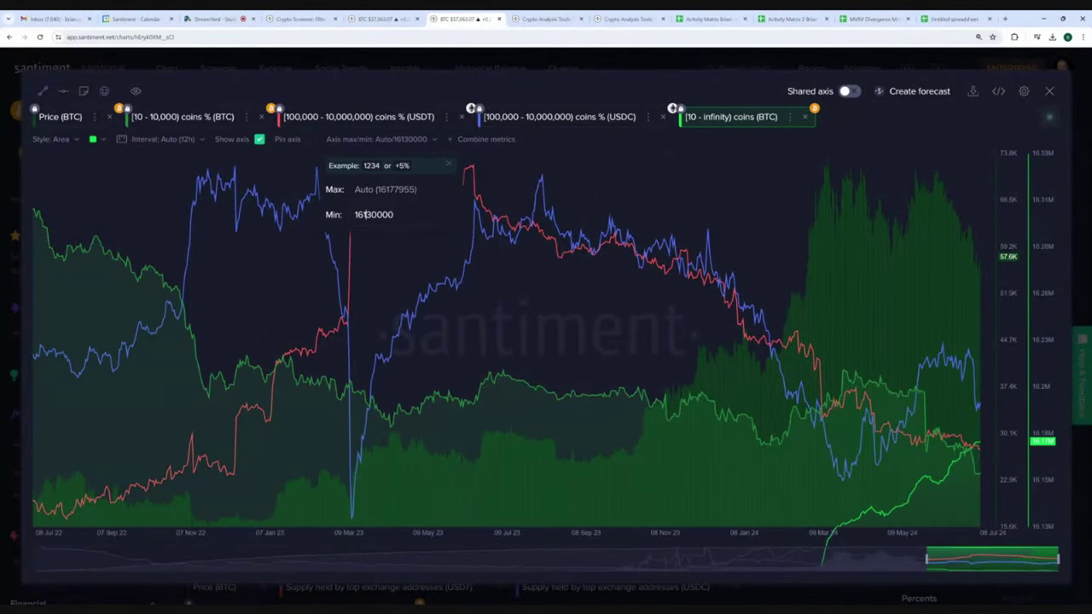
pyautogui.press('Tab')
pyautogui.press('BackSpace')
pyautogui.click(518, 92)
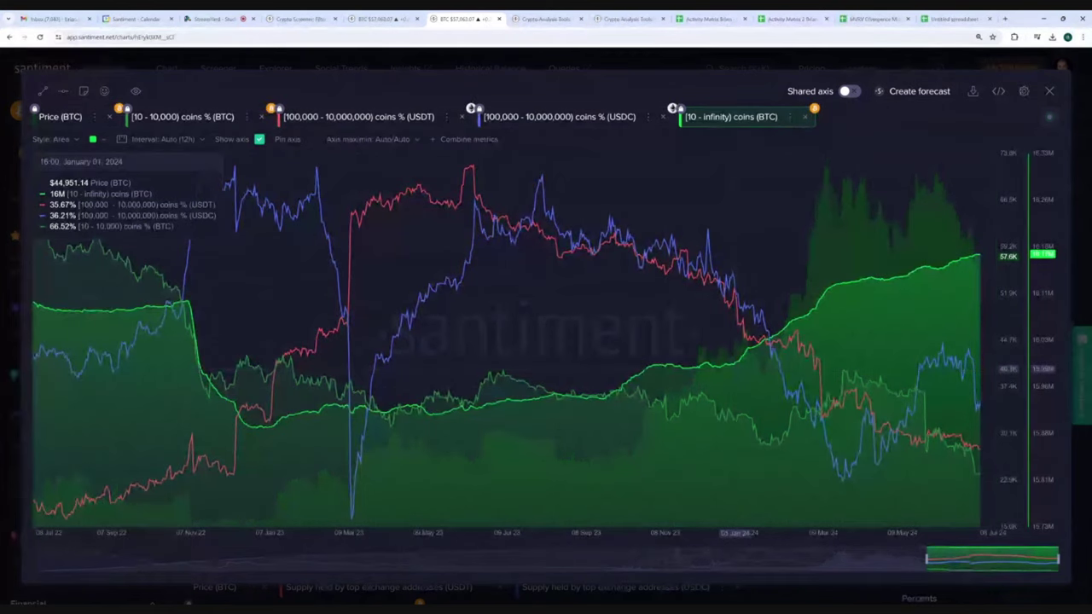
# Measure the changes in price and holder metrics from January 1 to July 8, 2024.
pyautogui.moveTo(738, 372); pyautogui.dragTo(995, 307)
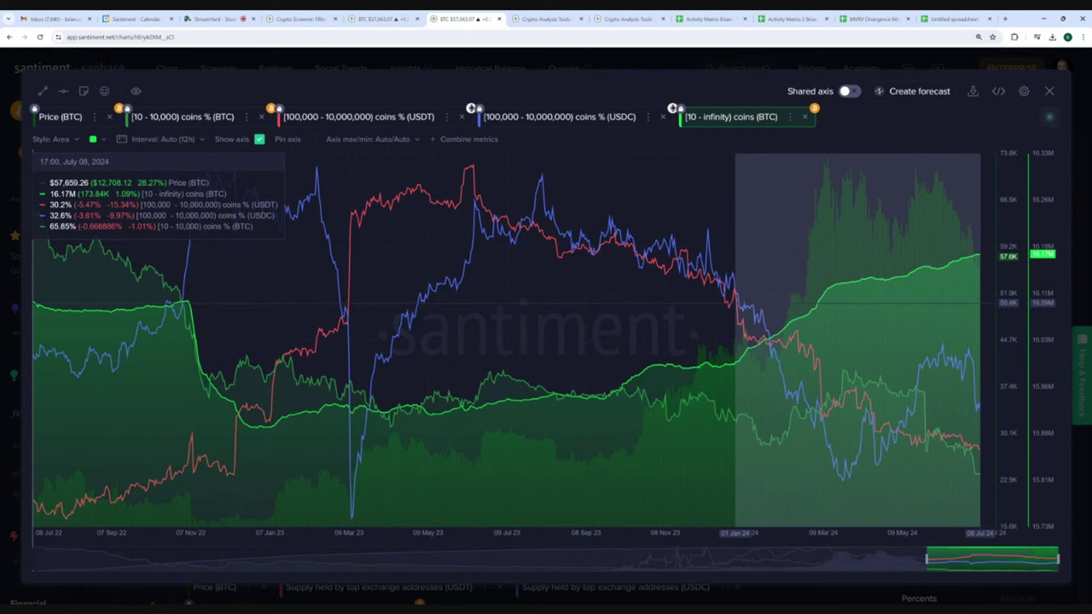
pyautogui.moveTo(980, 303); pyautogui.dragTo(977, 305)
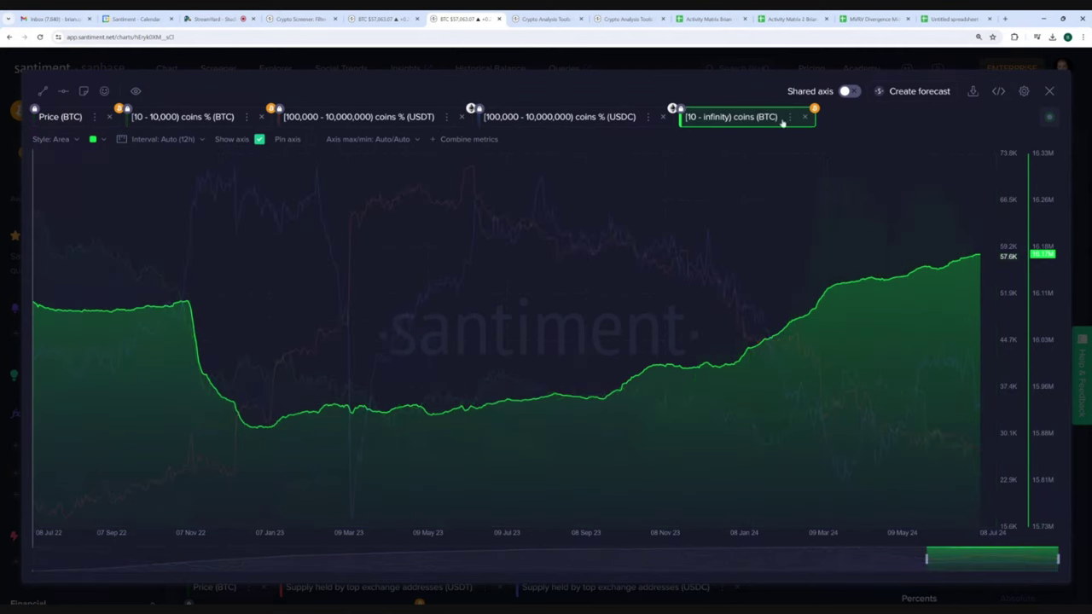
# Remove both [100,000 - 10,000,000) coins % metrics (USDT and USDC) and [10 - 10,000) coins % (BTC) from the chart.
pyautogui.click(462, 116)
pyautogui.click(462, 117)
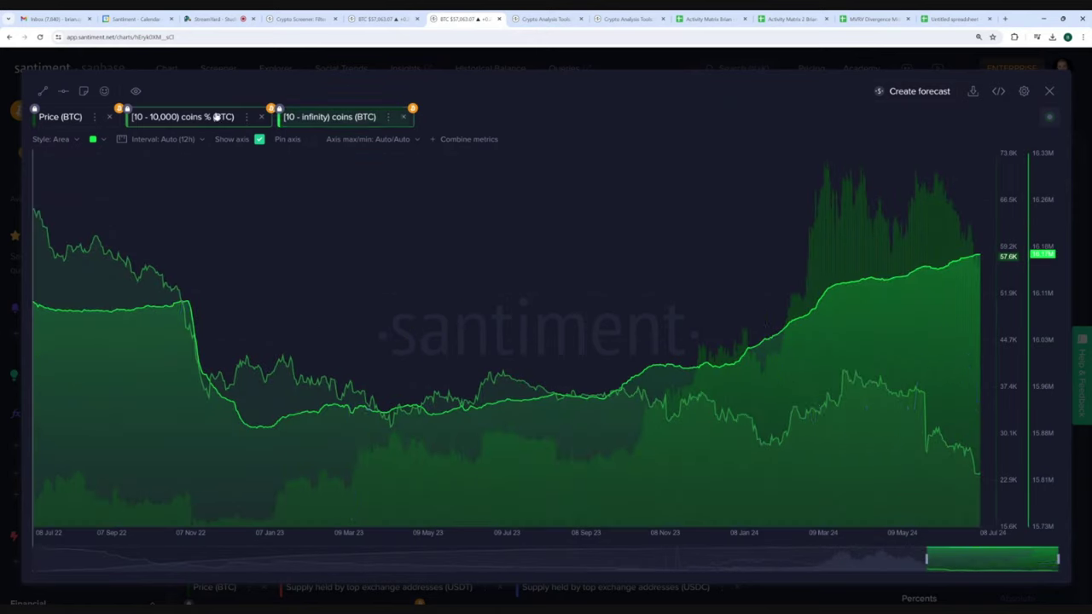
pyautogui.click(261, 117)
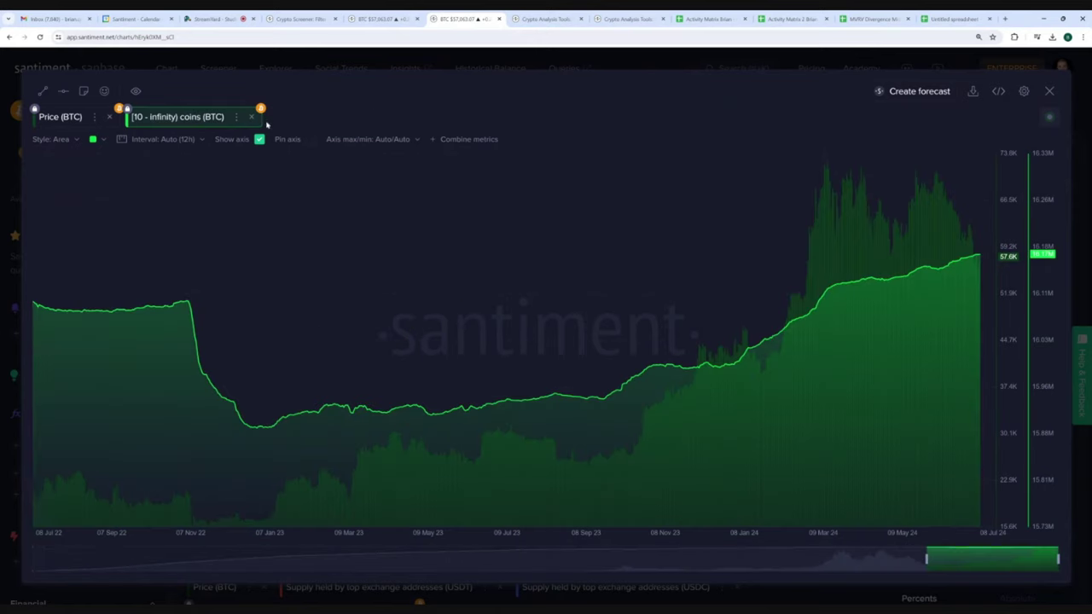
# Leave the full-screen chart, search the metrics for "total amount of" and add Total Amount Of Holders.
pyautogui.click(303, 60)
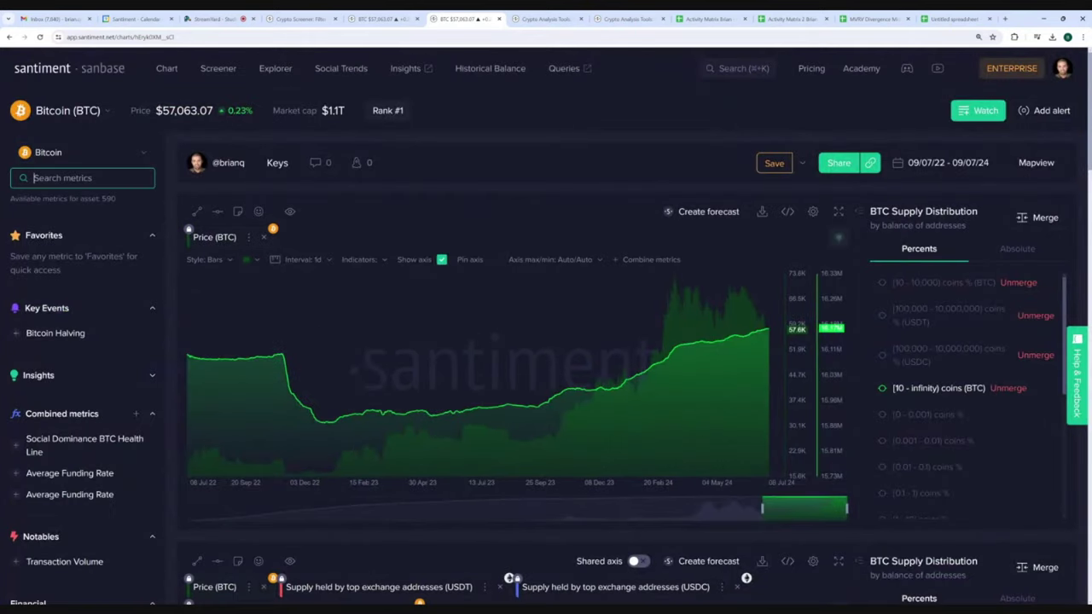
pyautogui.write('total amount of')
pyautogui.click(76, 328)
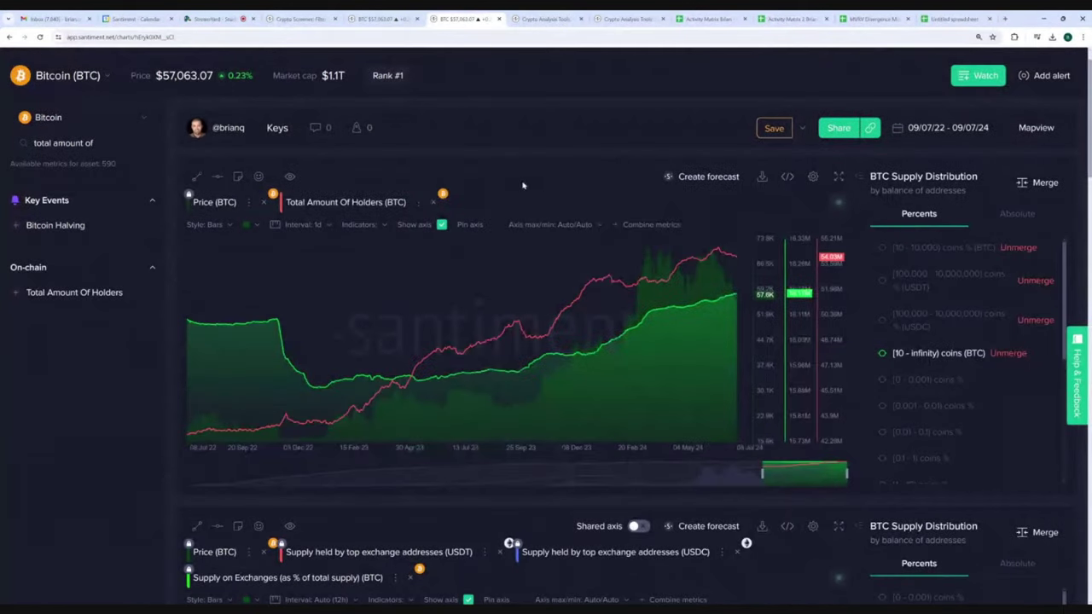
# Display Total Amount Of Holders in the Area style, enlarge the chart to full screen and select that metric.
pyautogui.click(345, 202)
pyautogui.click(213, 224)
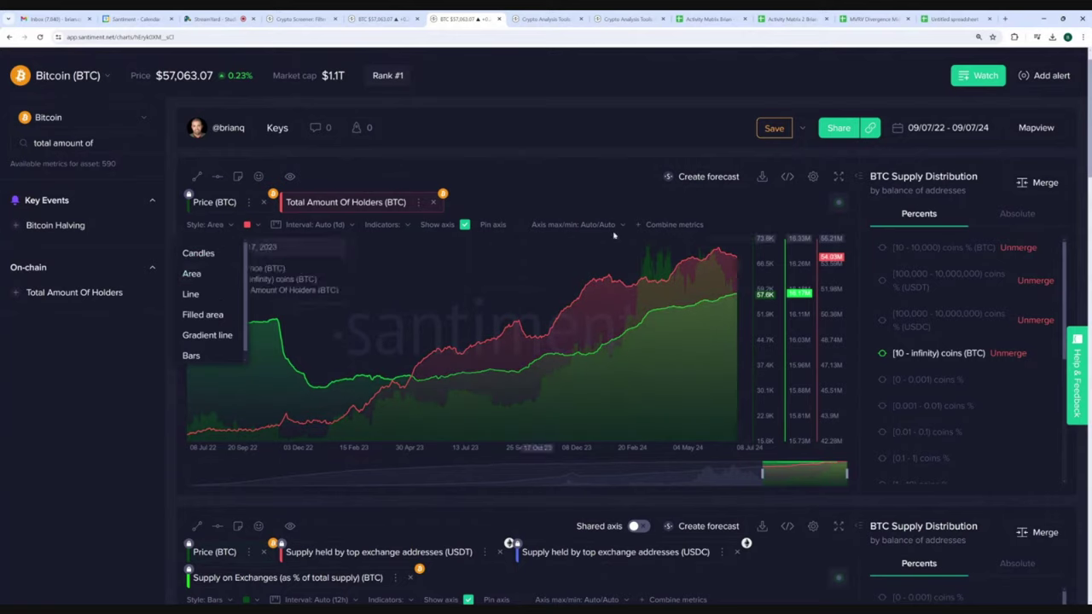
pyautogui.click(839, 177)
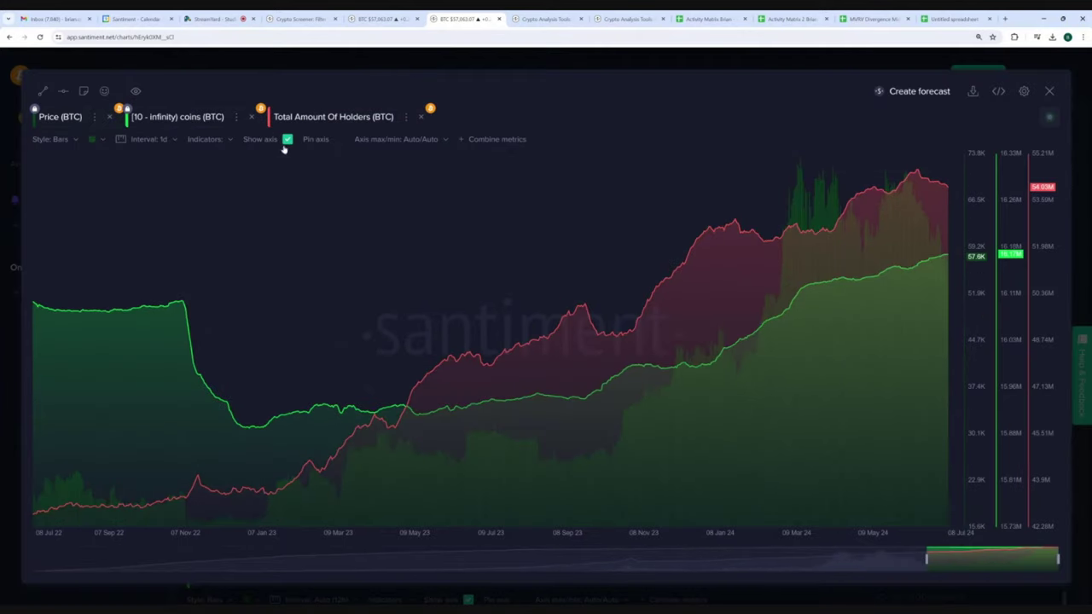
pyautogui.click(356, 118)
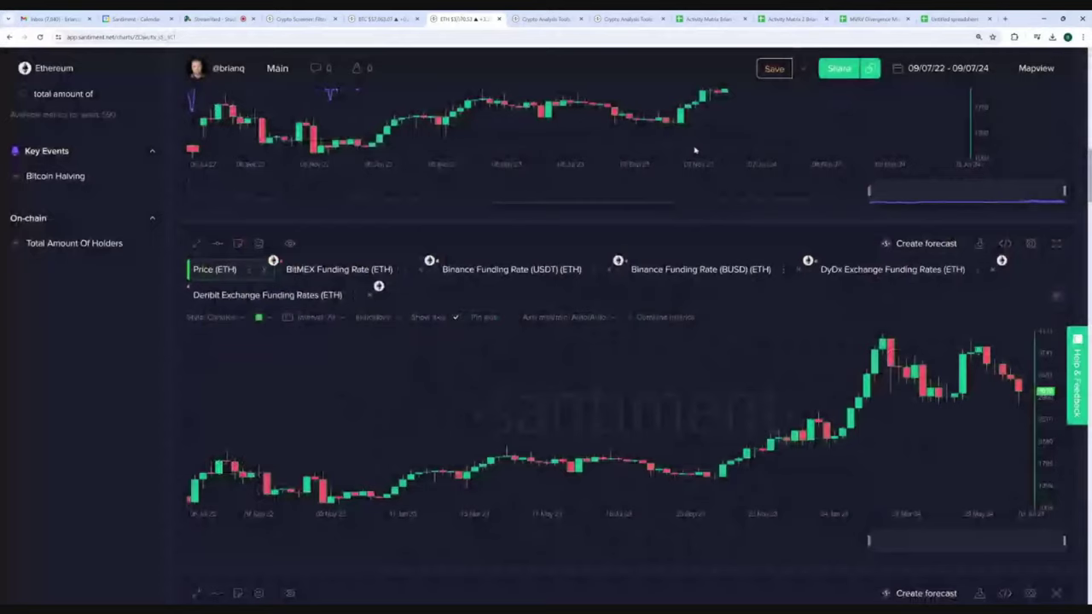
# Remove MVRV Ratio (Z score) from the Ethereum MVRV chart and set the date range to Last 3 months.
pyautogui.scroll(-2, 694, 150)
pyautogui.scroll(-4, 687, 178)
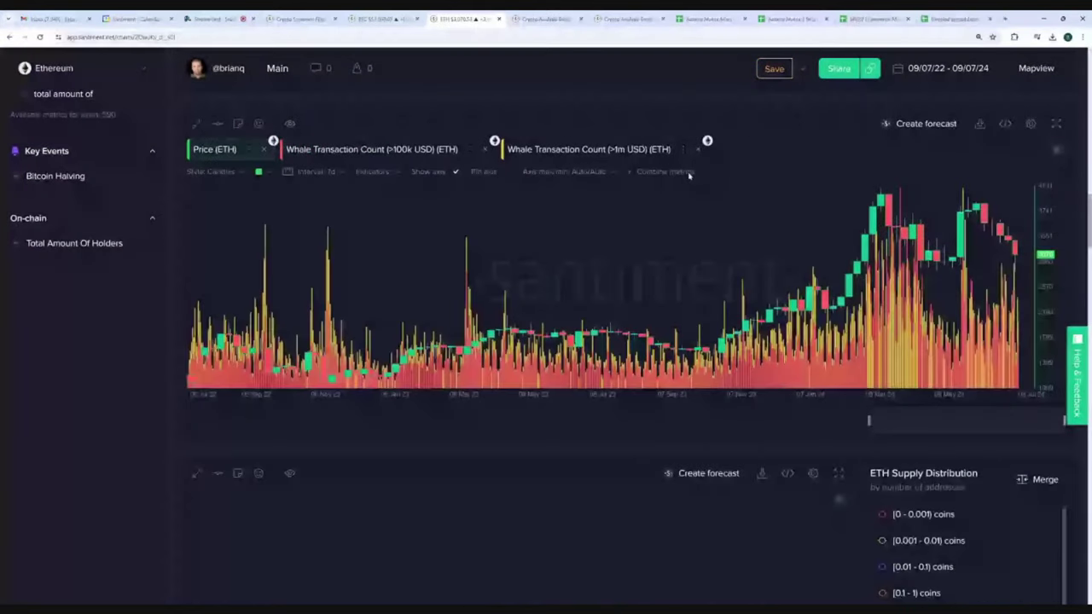
pyautogui.scroll(6, 686, 187)
pyautogui.scroll(2, 684, 200)
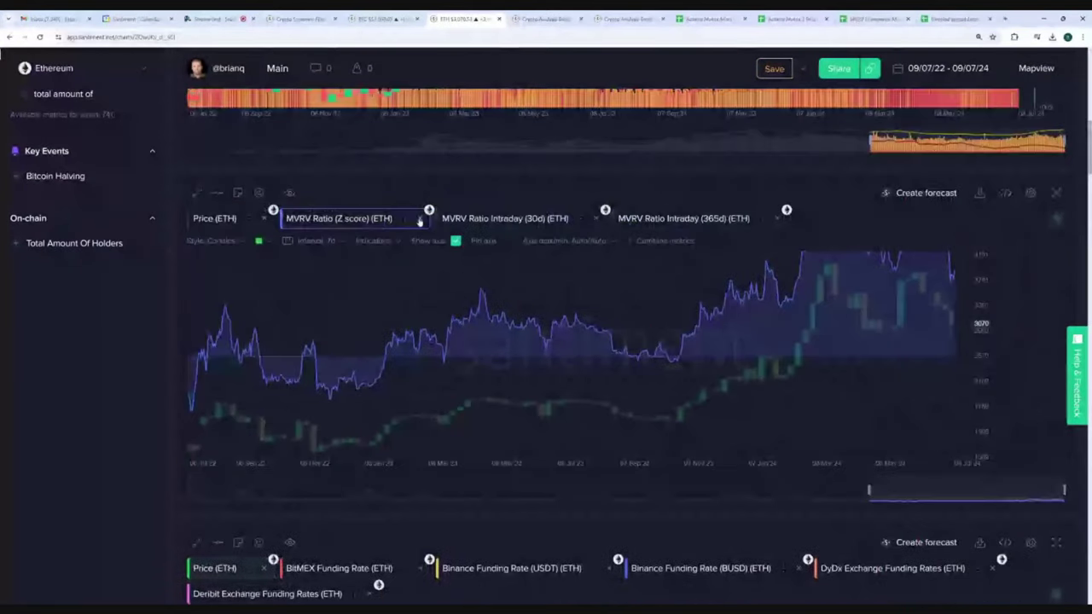
pyautogui.click(419, 219)
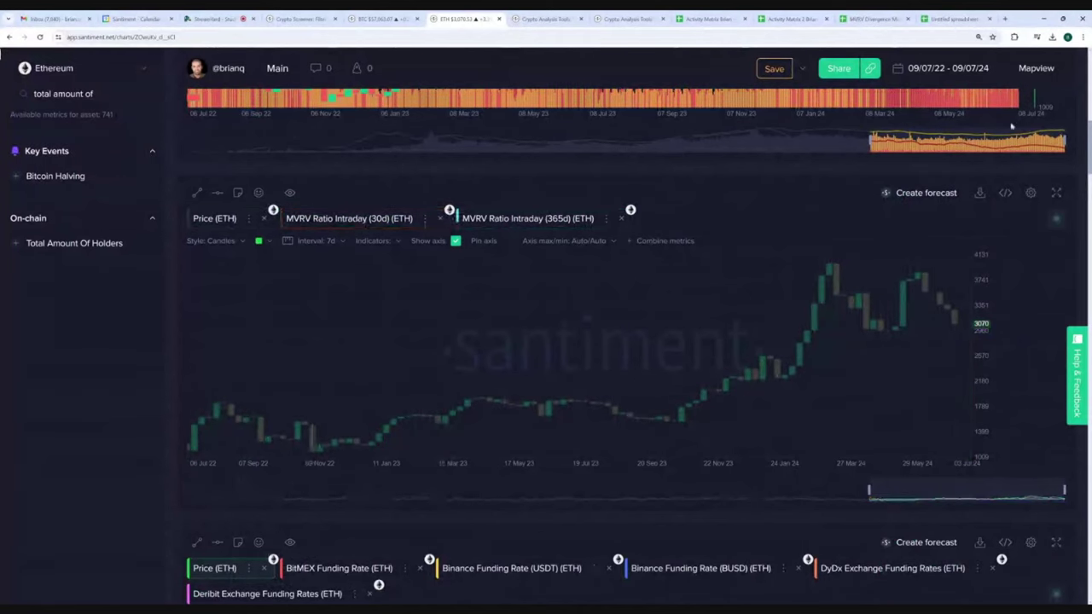
pyautogui.click(954, 72)
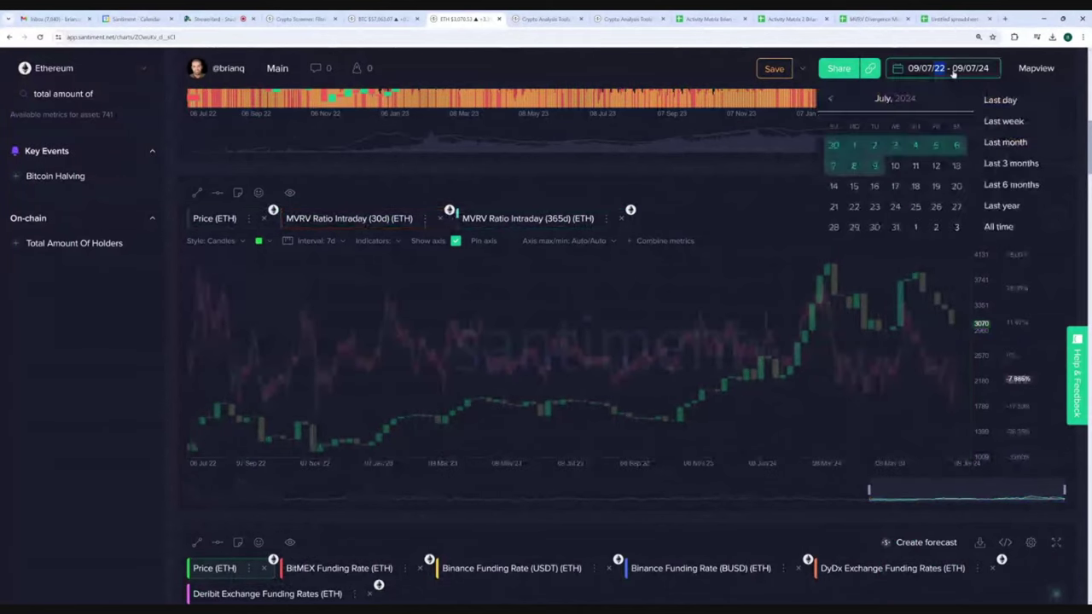
pyautogui.click(1008, 163)
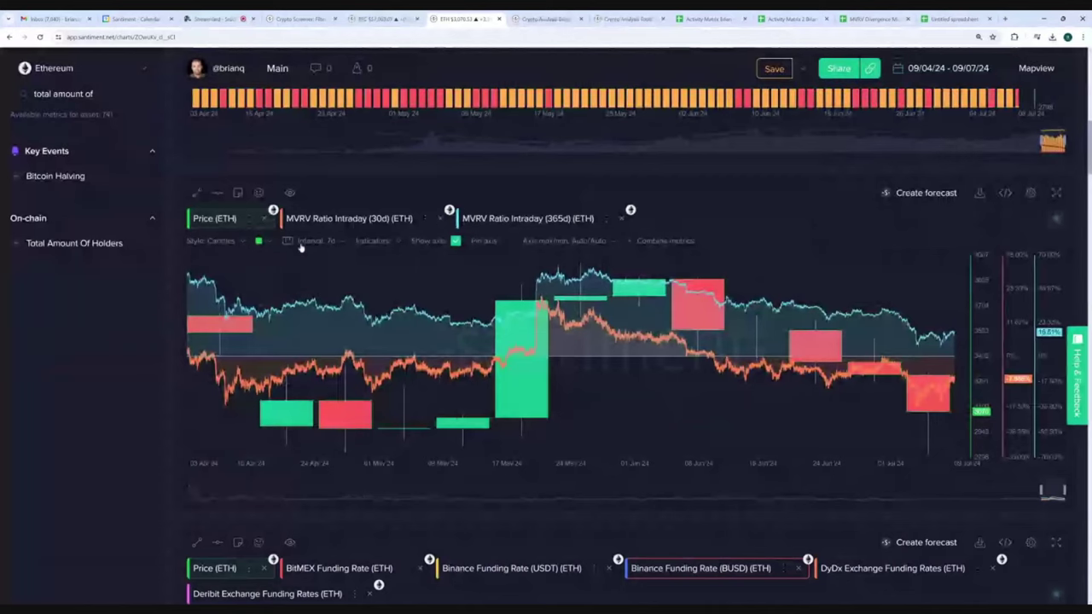
# Color Price (ETH) gray with a 12-hour interval and enlarge the MVRV chart to full screen.
pyautogui.click(258, 241)
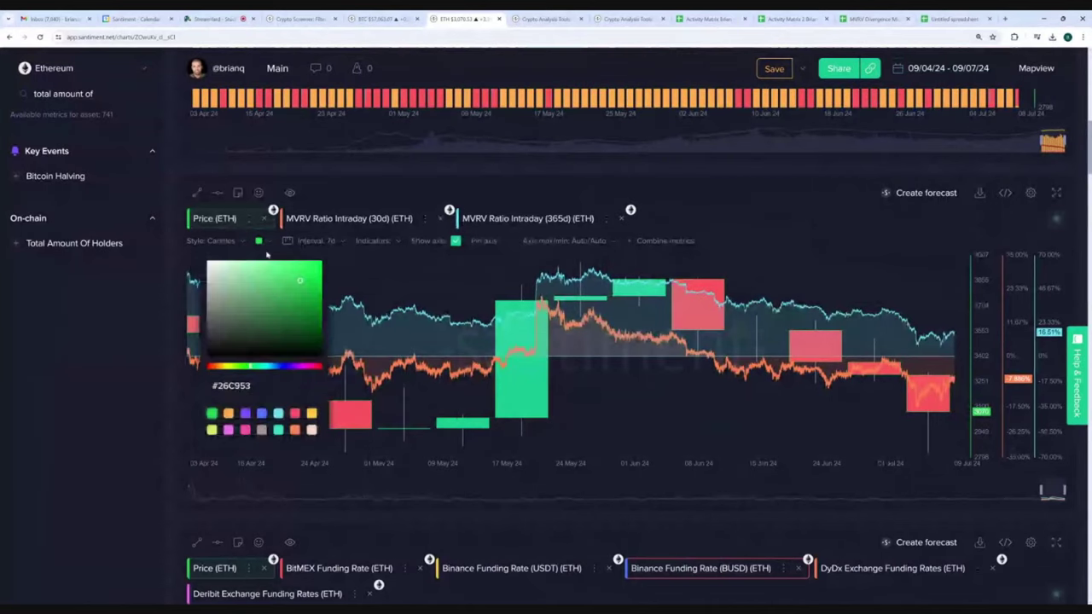
pyautogui.click(212, 307)
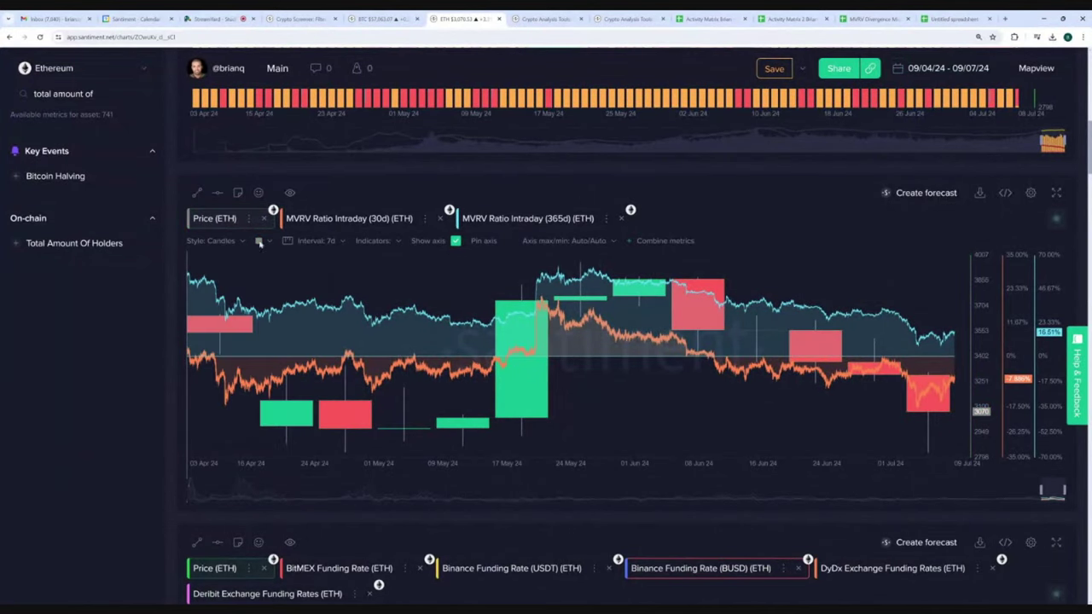
pyautogui.click(310, 242)
pyautogui.click(309, 270)
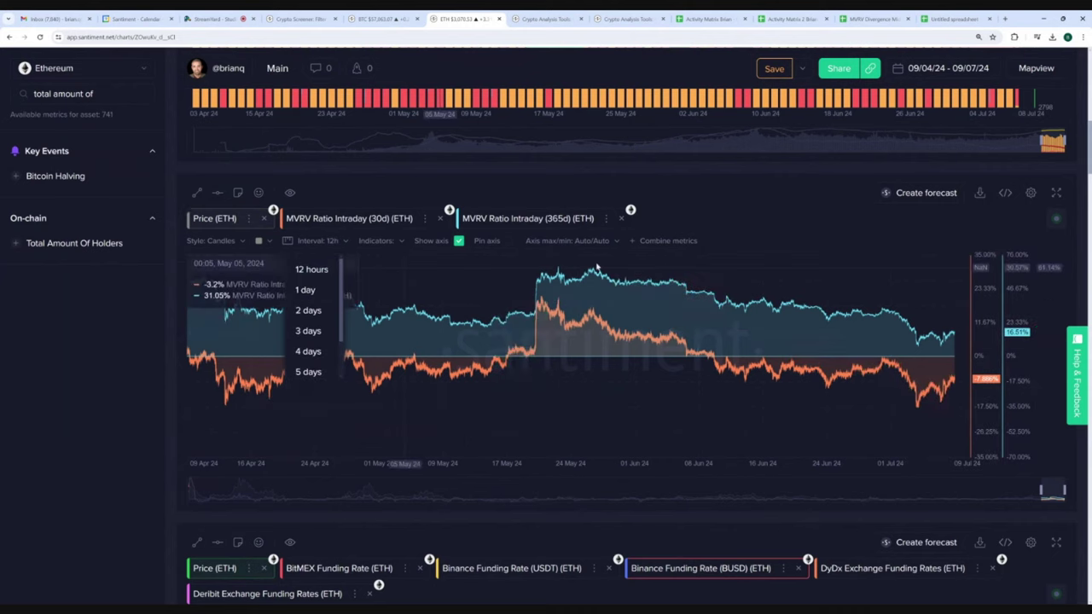
pyautogui.click(1055, 194)
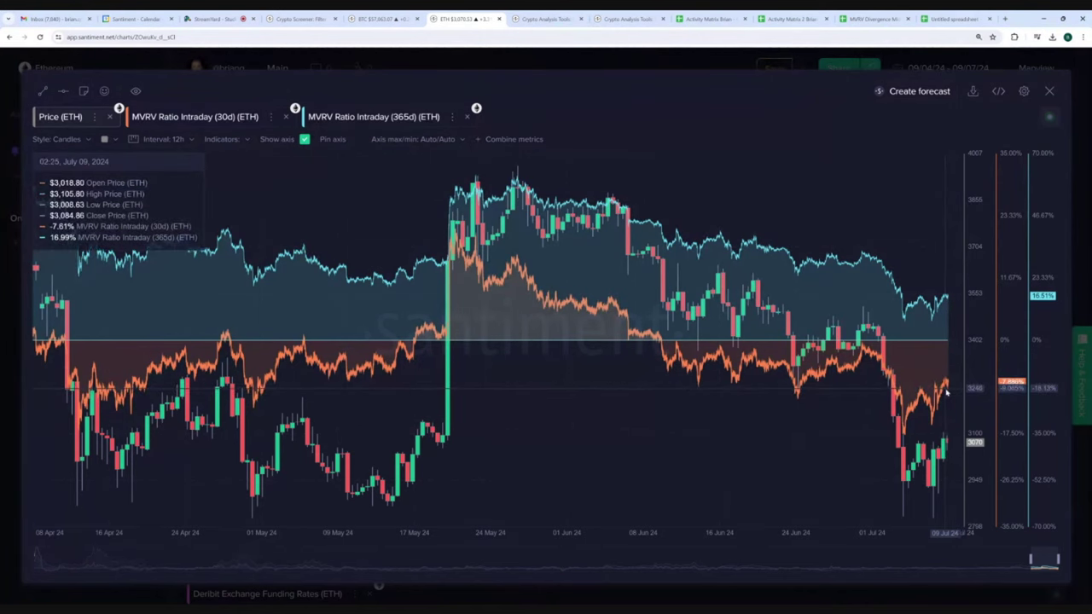
# Draw a horizontal line across the full-screen chart near the 30-day MVRV's early-July low.
pyautogui.click(61, 94)
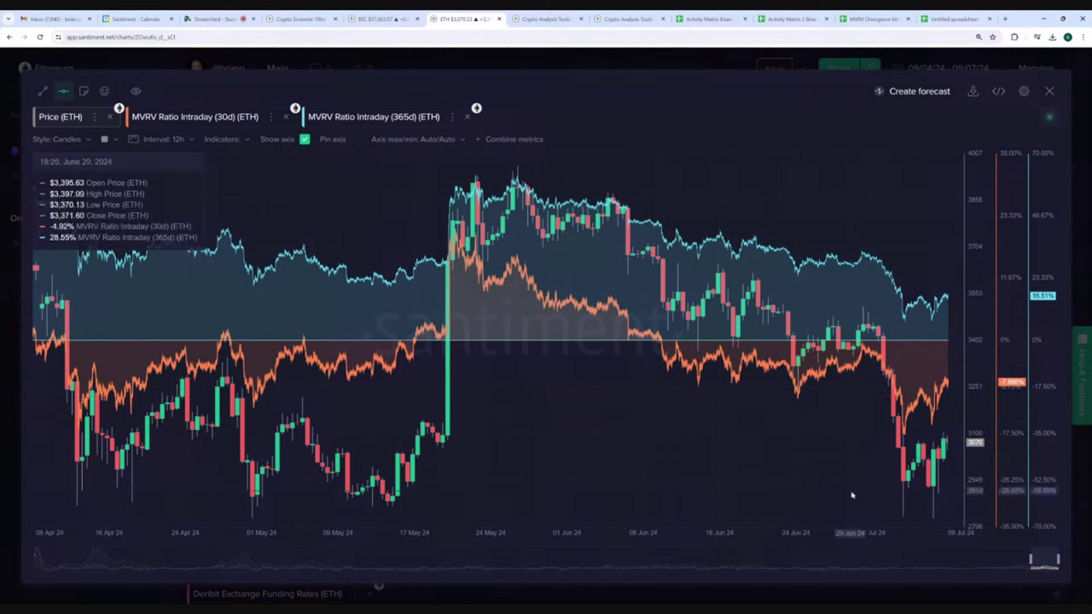
pyautogui.click(904, 420)
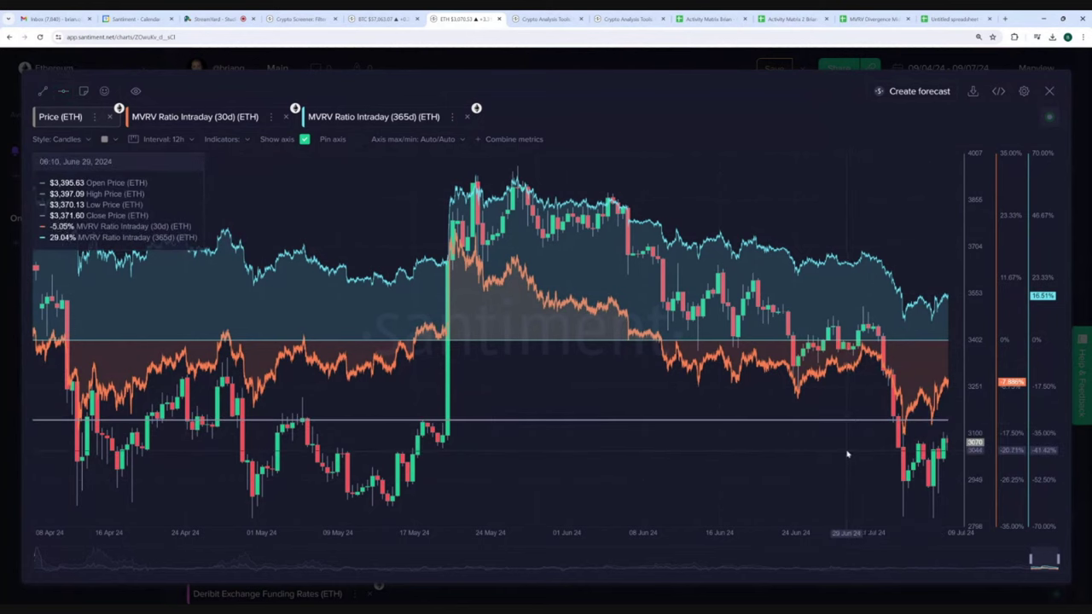
pyautogui.click(64, 94)
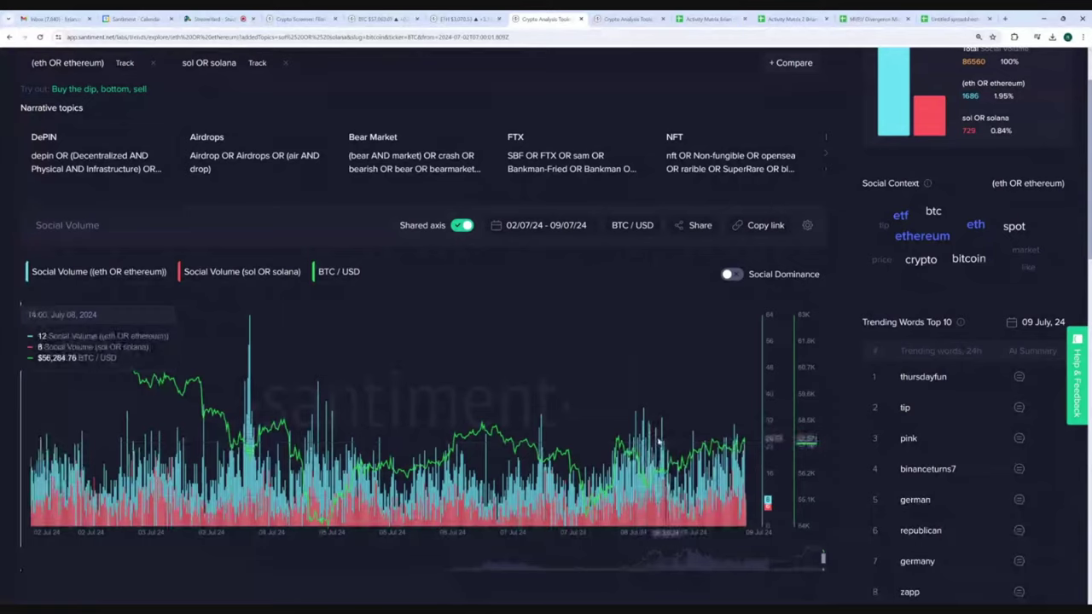
# Open Social Trends in a new tab and examine the sentiment breakdown under Trending Coins.
pyautogui.scroll(1, 447, 358)
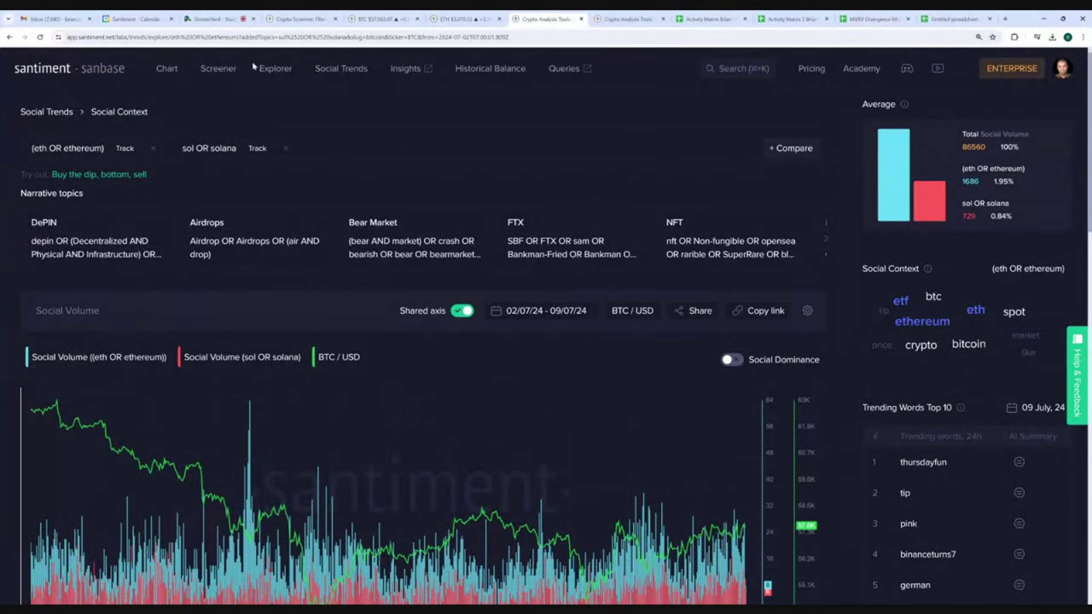
pyautogui.middleClick(435, 65)
pyautogui.hotkey('ctrl', 'Tab')
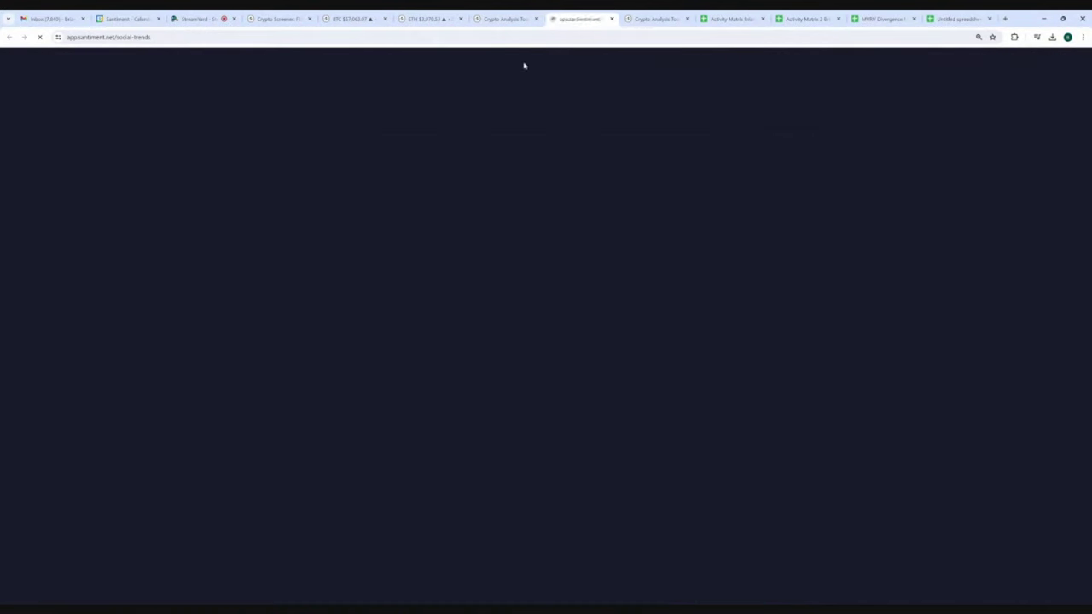
pyautogui.click(388, 292)
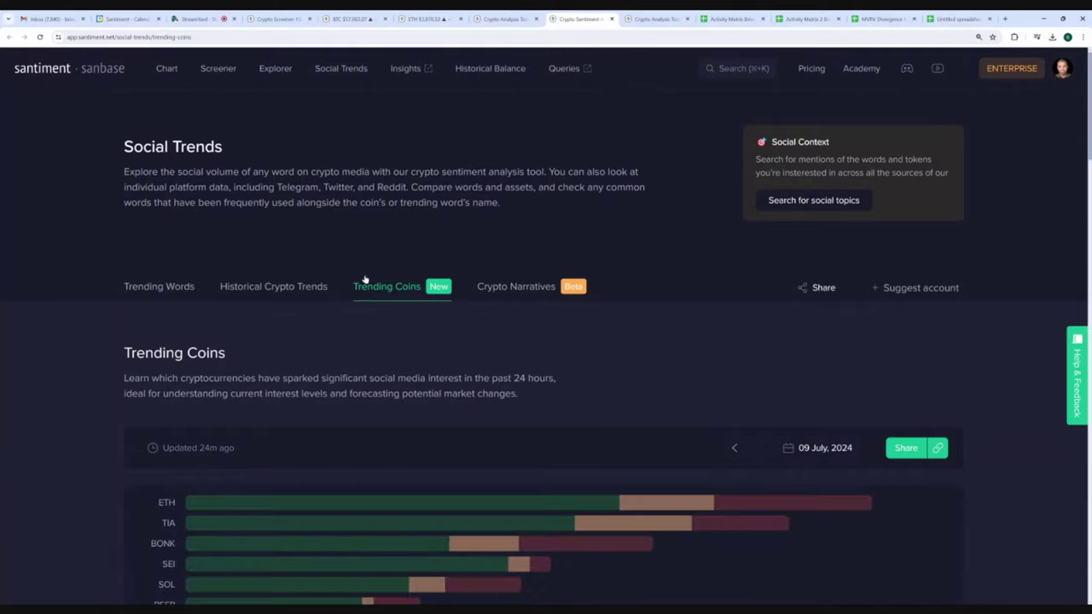
pyautogui.scroll(-2, 88, 249)
pyautogui.scroll(-3, 88, 249)
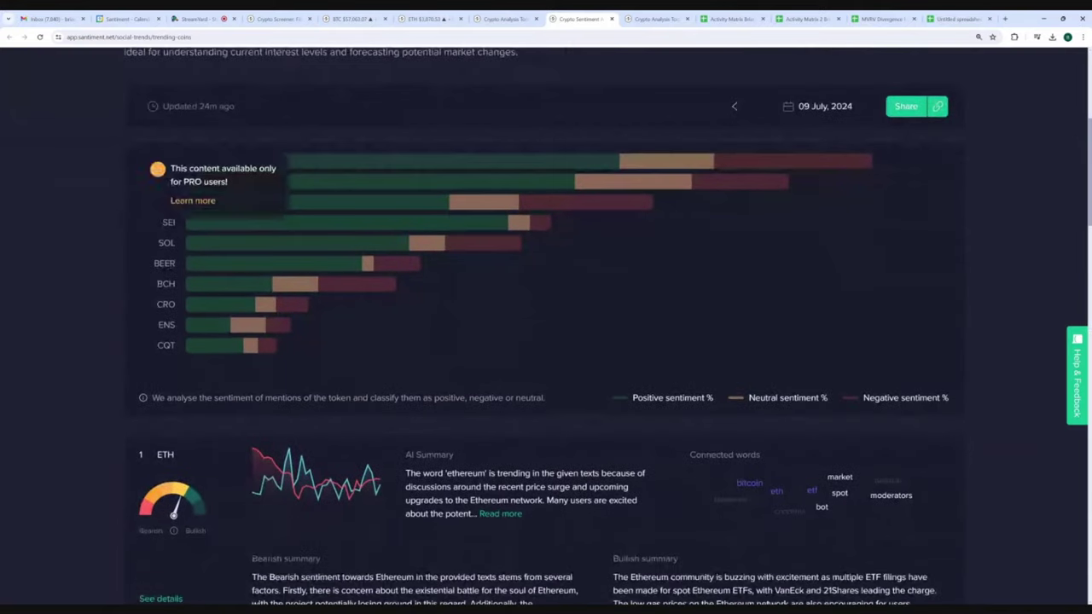
pyautogui.moveTo(563, 162)
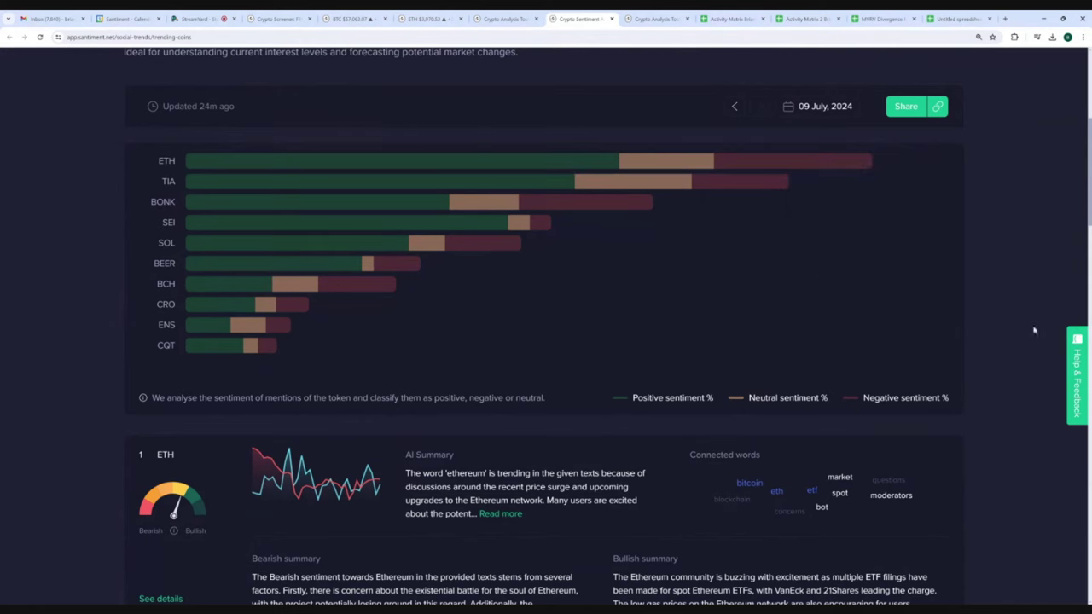
# Read the full AI Summary for ETH in the trending coins list, then close it.
pyautogui.scroll(-1, 994, 313)
pyautogui.click(498, 428)
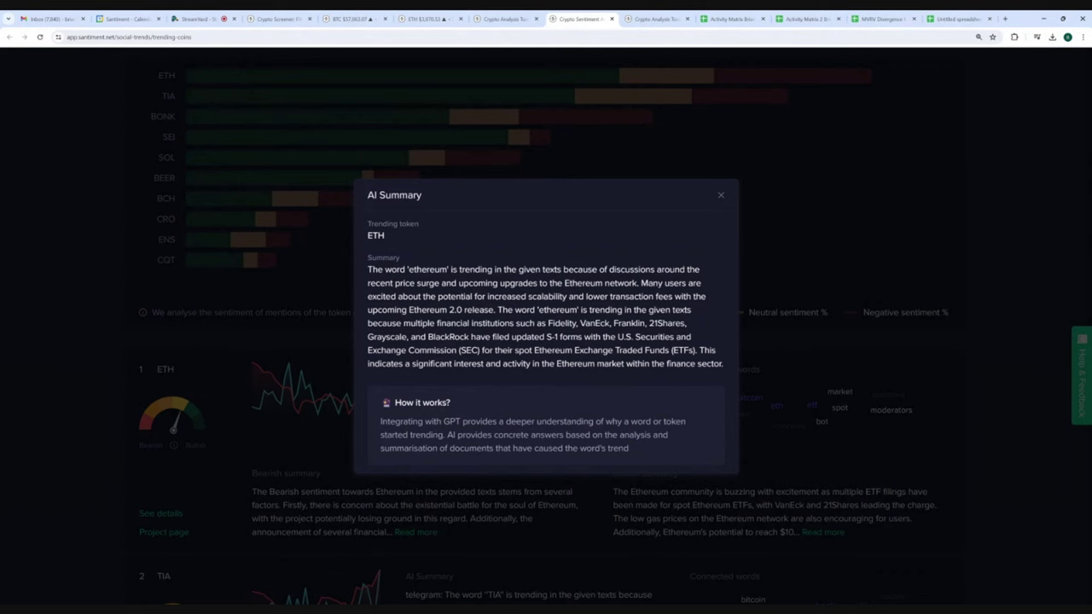
pyautogui.click(802, 355)
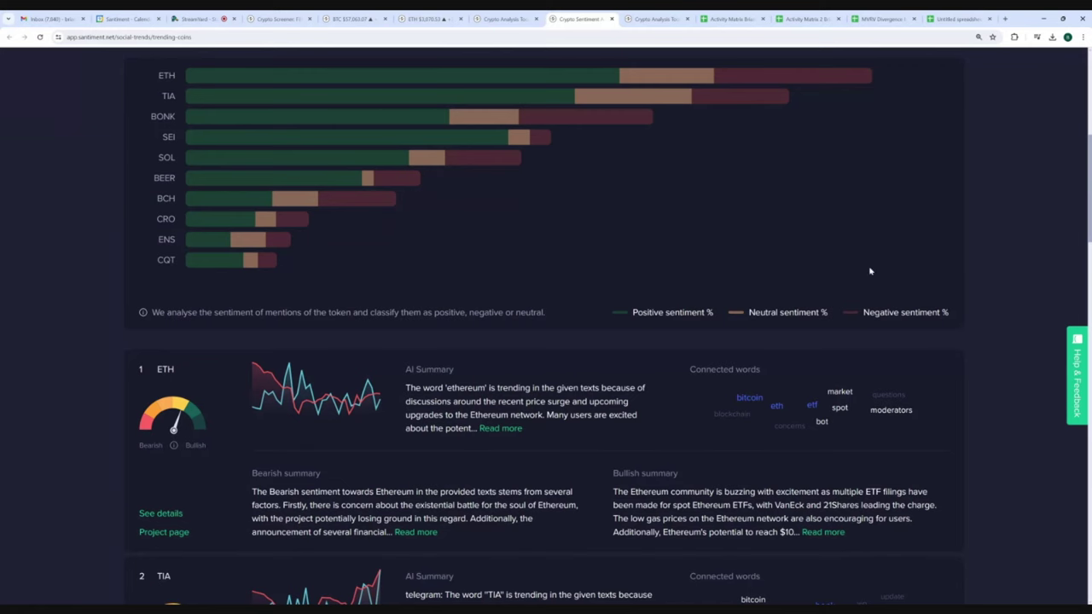
pyautogui.scroll(3, 870, 271)
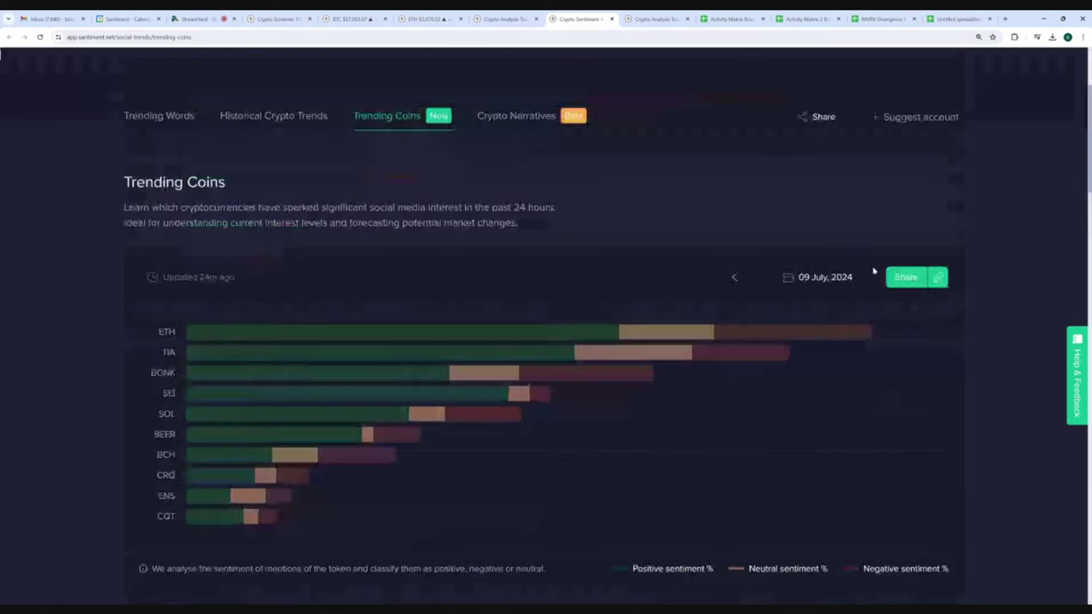
pyautogui.scroll(2, 873, 271)
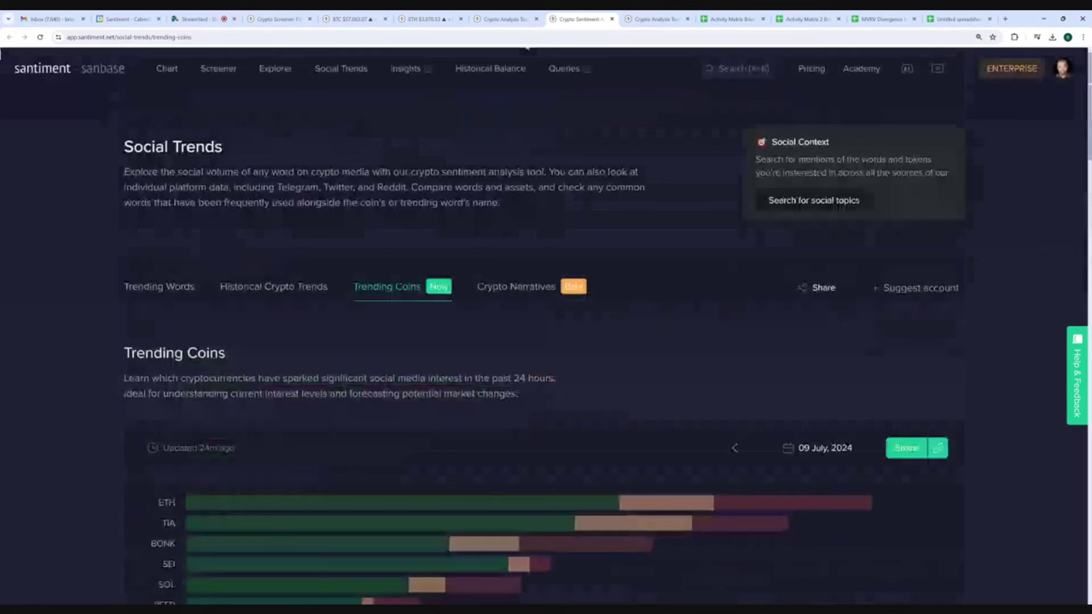
# Return to the Social Context page and replace both search terms with "(sol AND etf) OR (solana AND etf)".
pyautogui.click(508, 19)
pyautogui.click(152, 148)
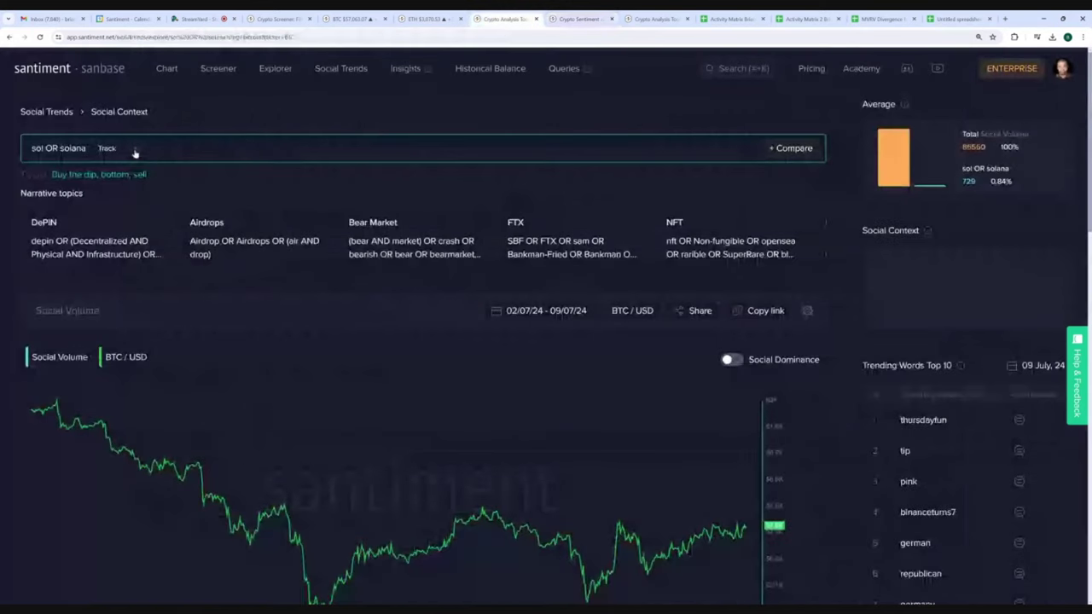
pyautogui.click(134, 150)
pyautogui.write('(so')
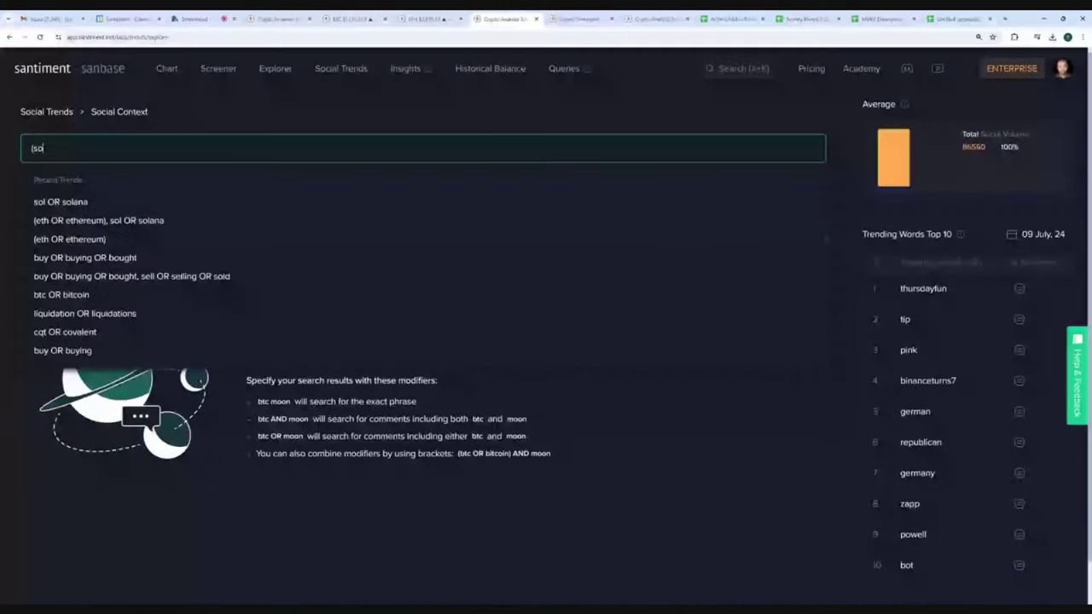
pyautogui.write('l AND etf) OR')
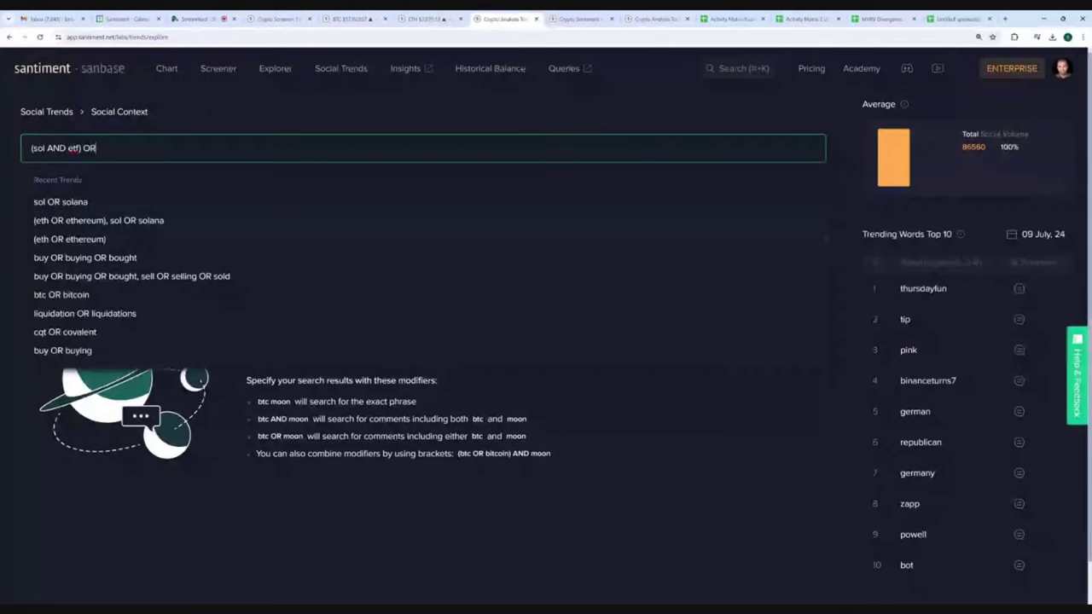
pyautogui.write(' (solana AND etf')
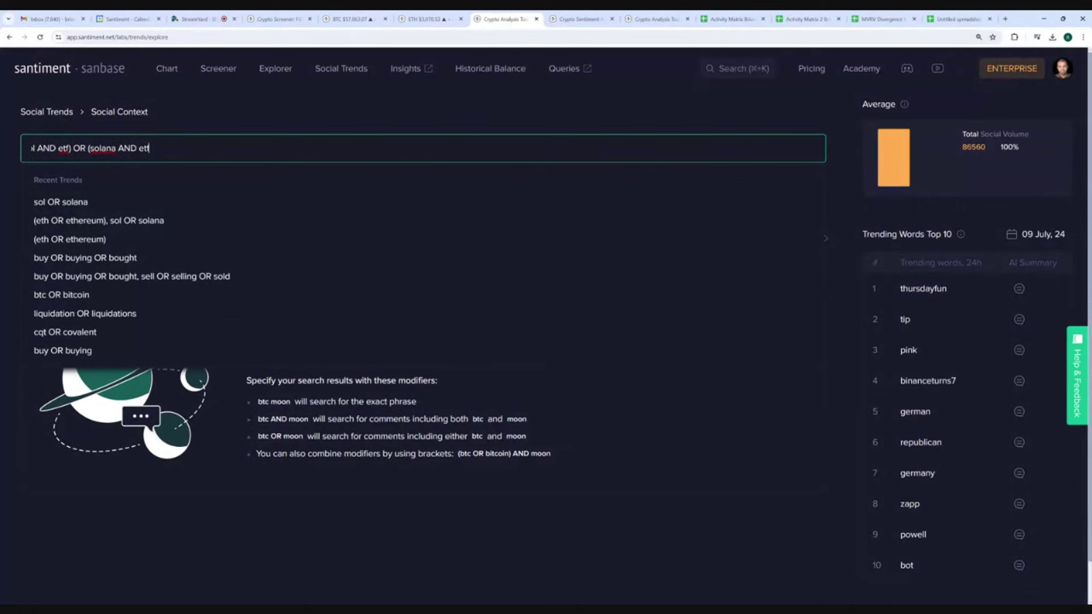
pyautogui.write(')')
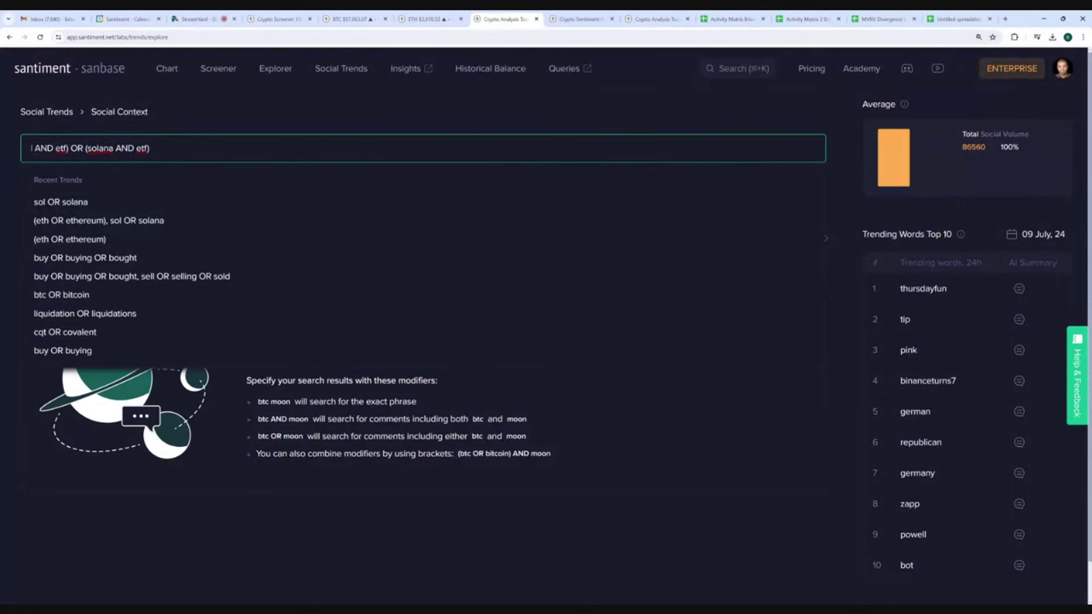
pyautogui.press('Return')
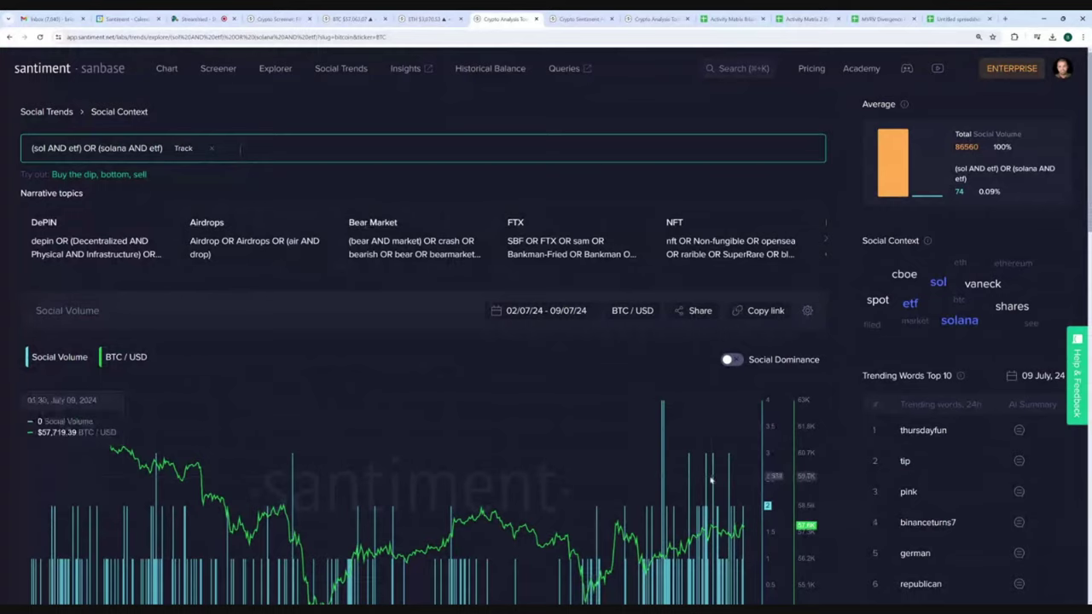
# Set the date range of the Solana ETF social volume chart to Last month.
pyautogui.scroll(-1, 710, 482)
pyautogui.click(563, 310)
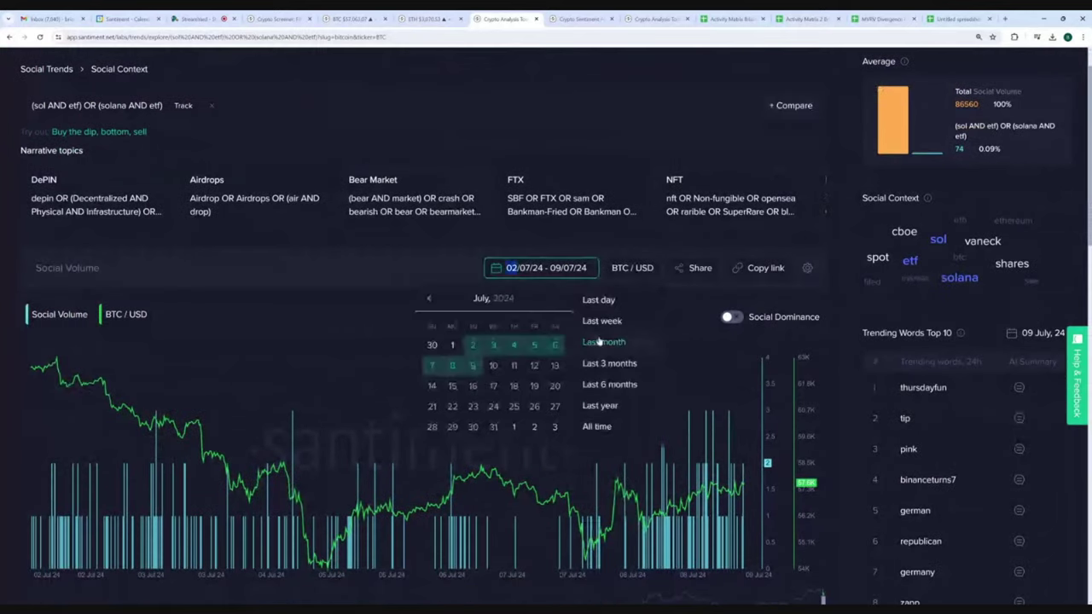
pyautogui.click(603, 343)
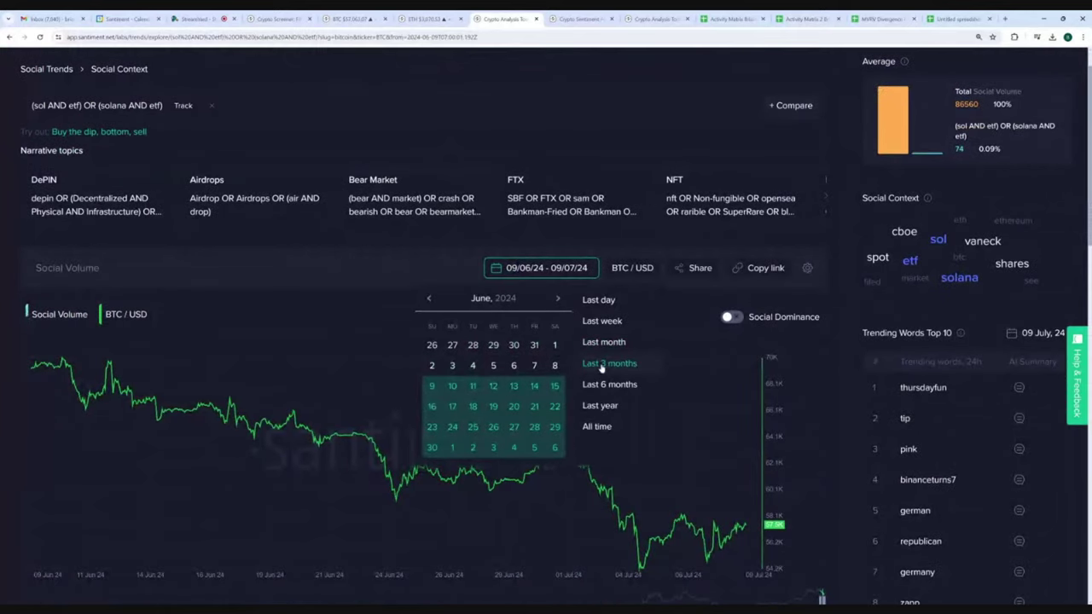
pyautogui.click(341, 302)
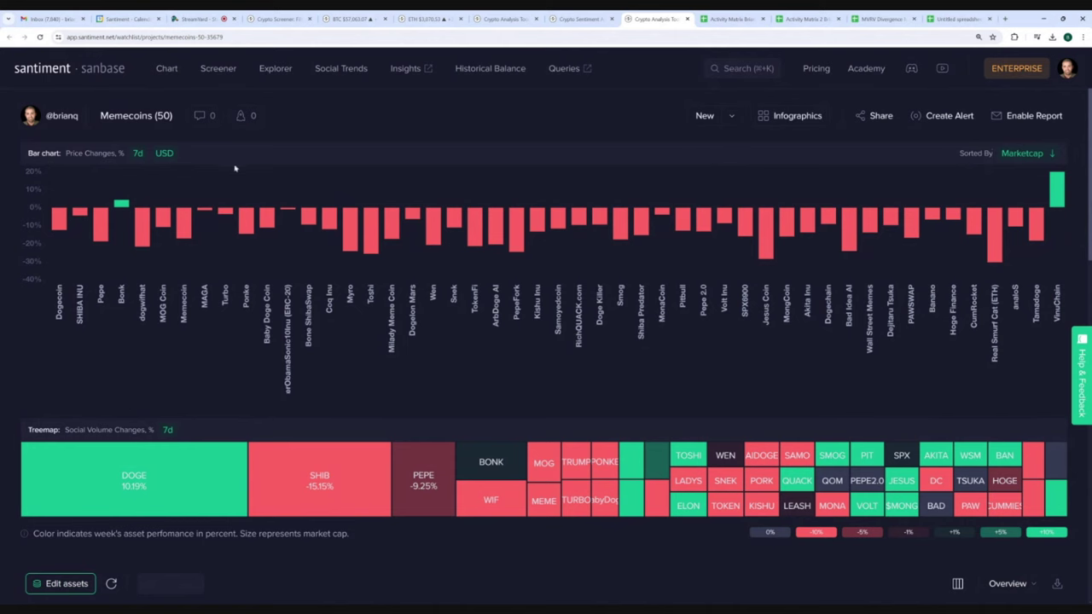
# Examine the Memecoins (50) watchlist's 7-day price change bars and social volume treemap.
pyautogui.moveTo(59, 220)
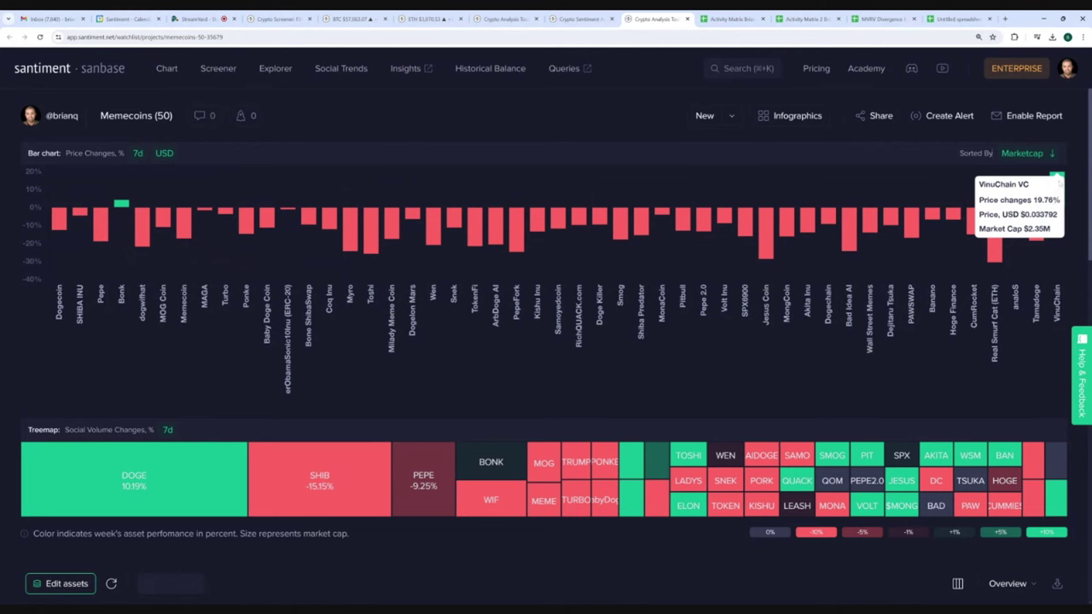
pyautogui.scroll(-3, 426, 175)
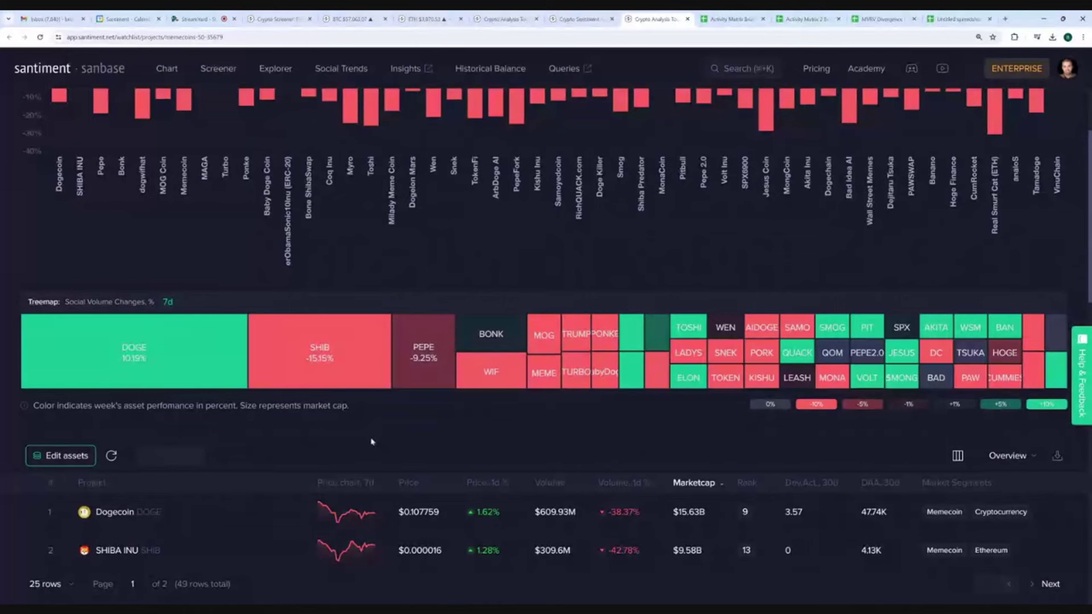
pyautogui.moveTo(315, 345)
pyautogui.scroll(3, 691, 358)
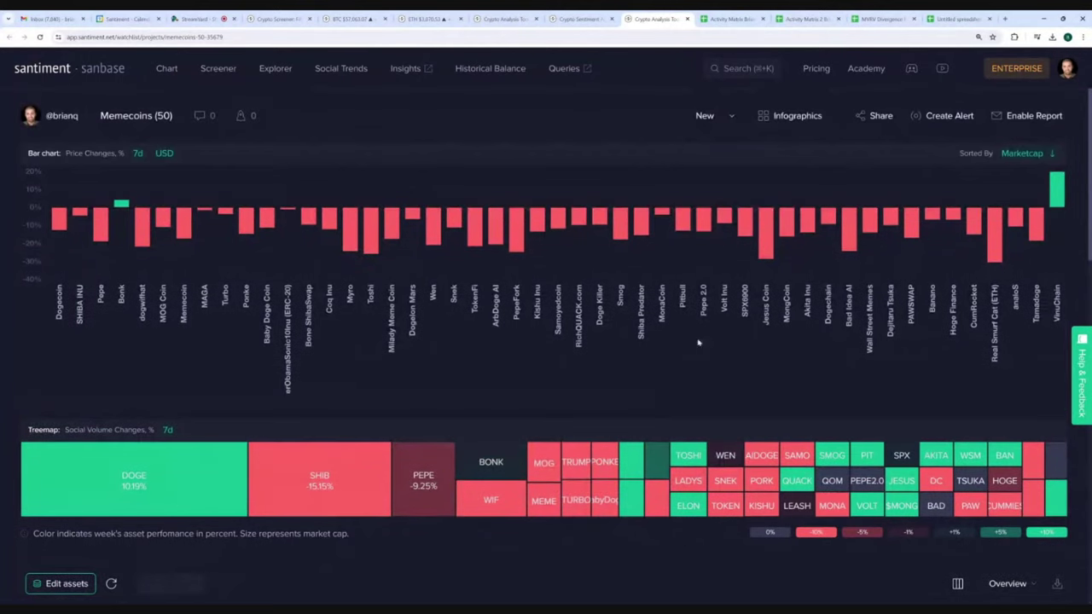
# Open the Social Context search from Social Trends and chart the social volume of "memecoin OR memecoins".
pyautogui.click(364, 75)
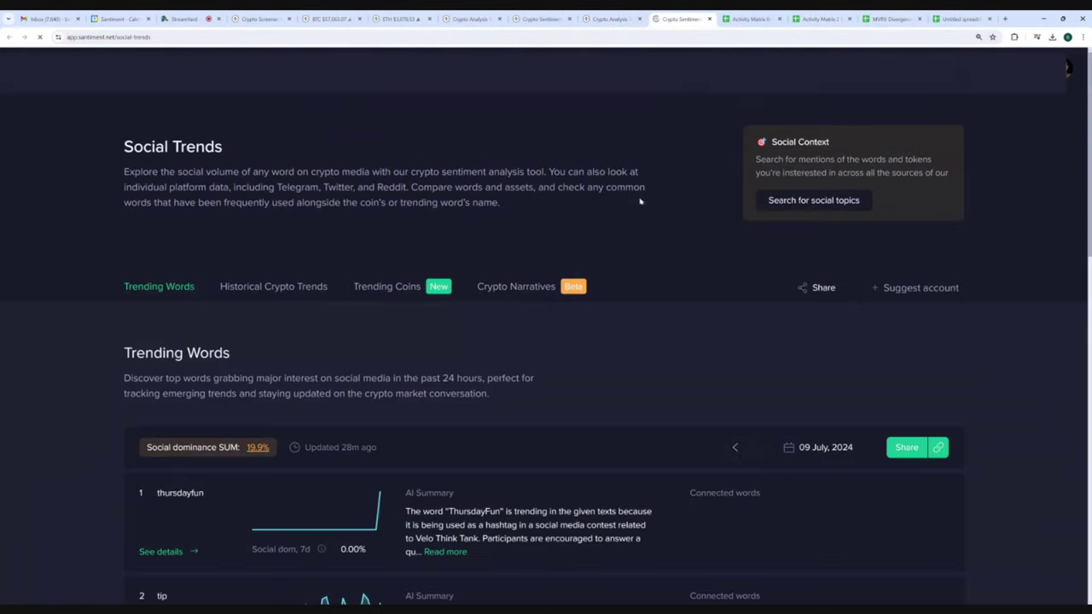
pyautogui.click(787, 205)
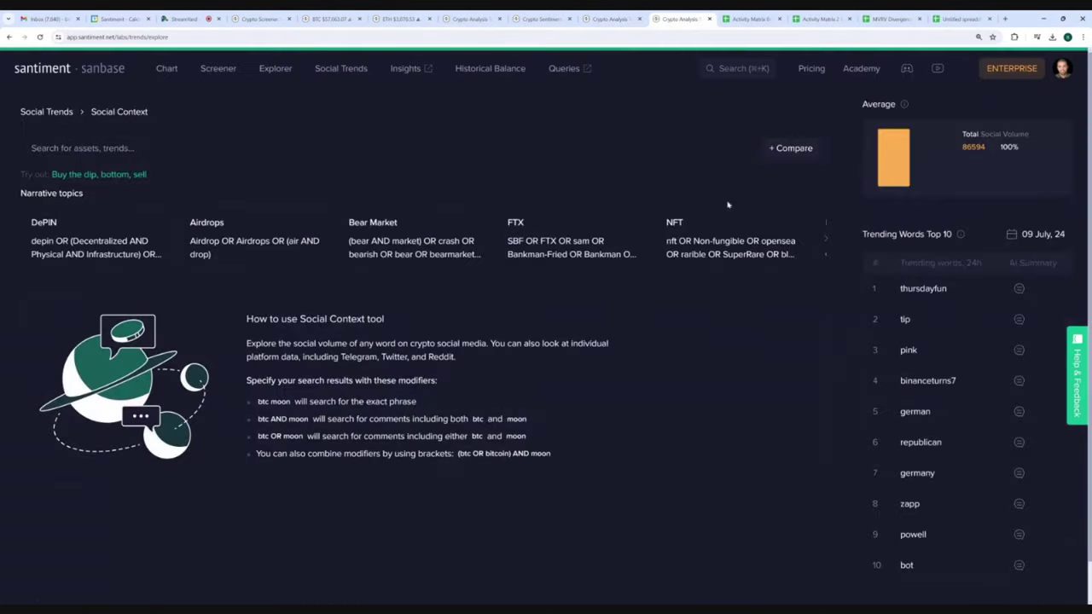
pyautogui.click(81, 147)
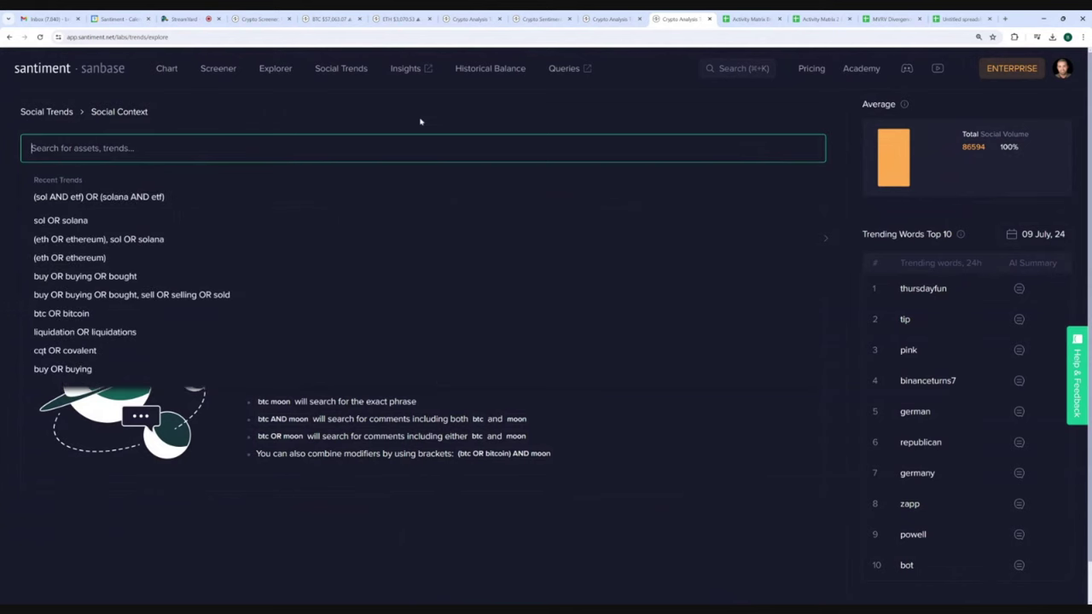
pyautogui.write('memecoin OR memecoin')
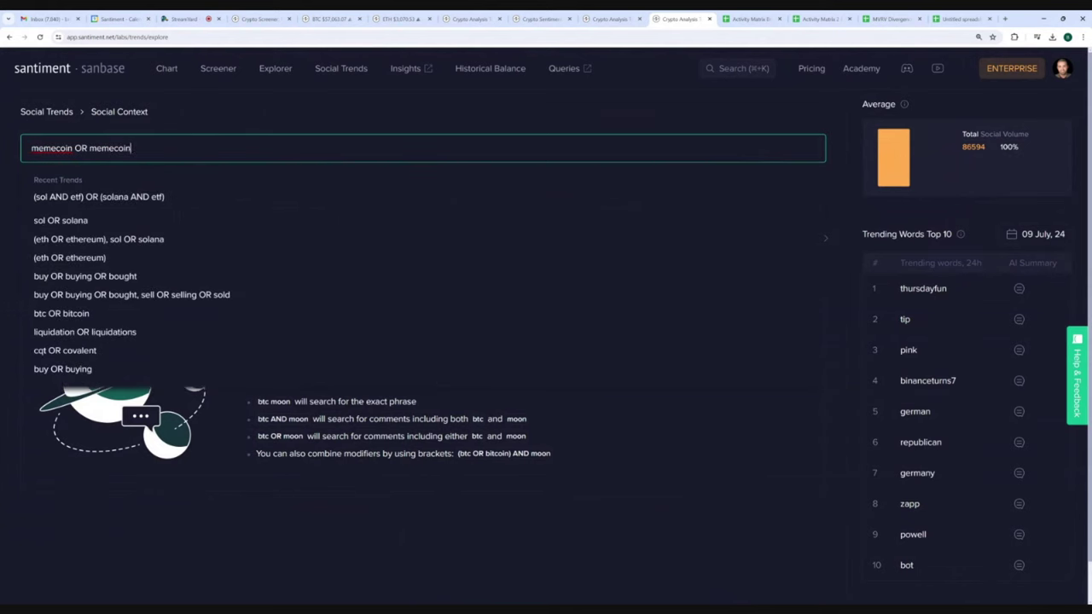
pyautogui.write('s')
pyautogui.press('Return')
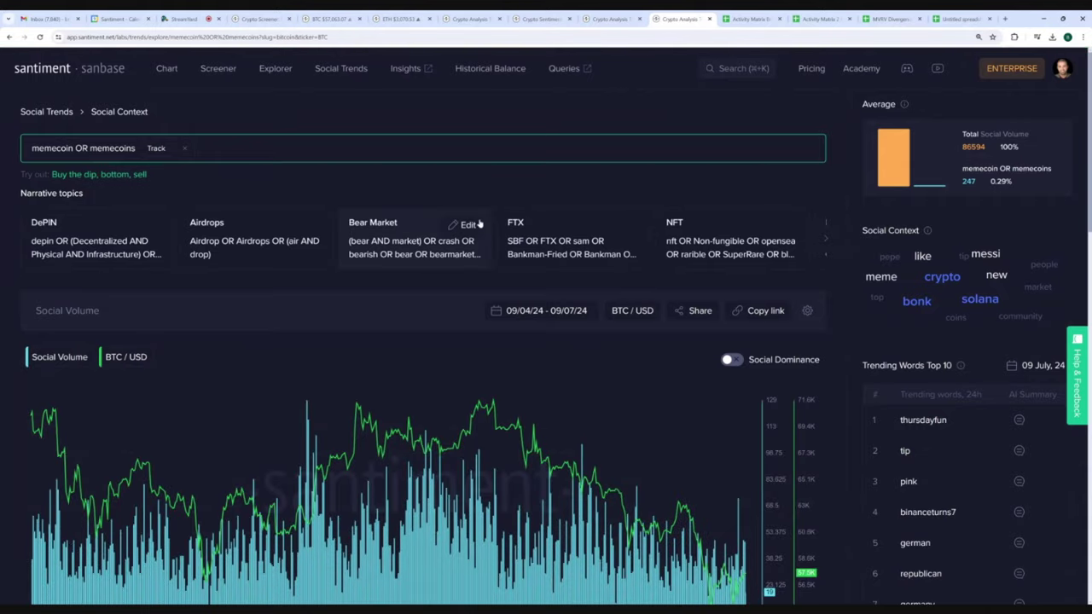
pyautogui.scroll(-1, 568, 268)
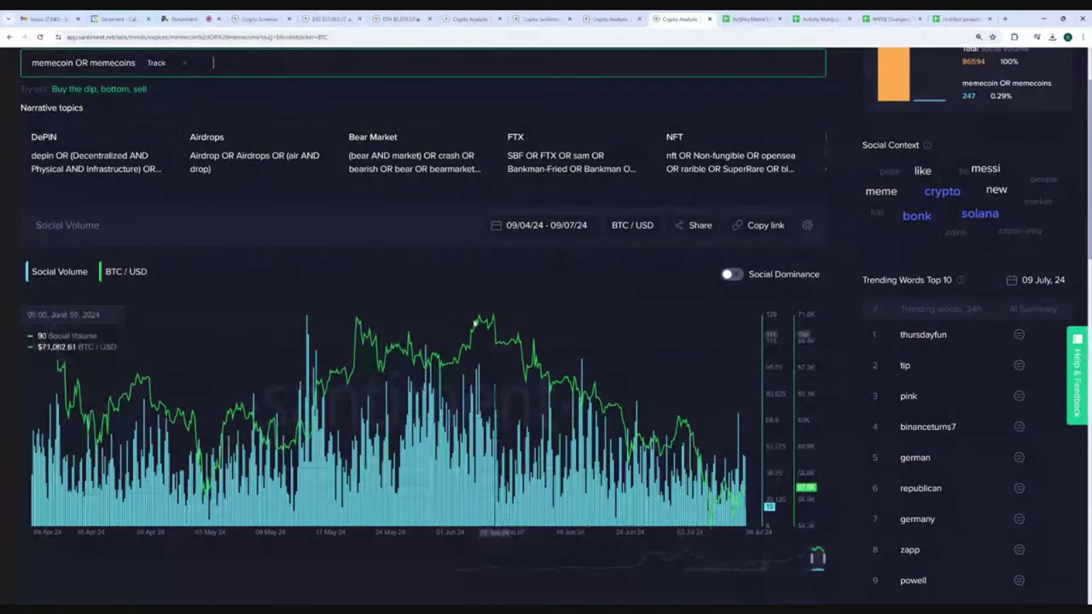
# Replace the search term with "bonk OR doge OR shib OR pepe" and view its social volume chart.
pyautogui.scroll(2, 475, 322)
pyautogui.click(183, 147)
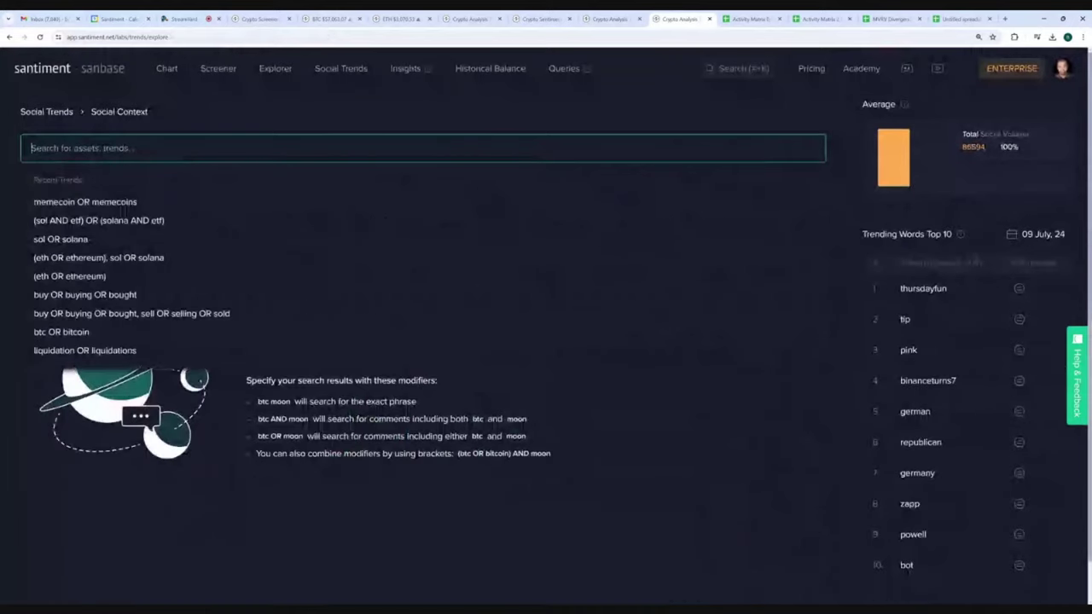
pyautogui.write('bonk OR')
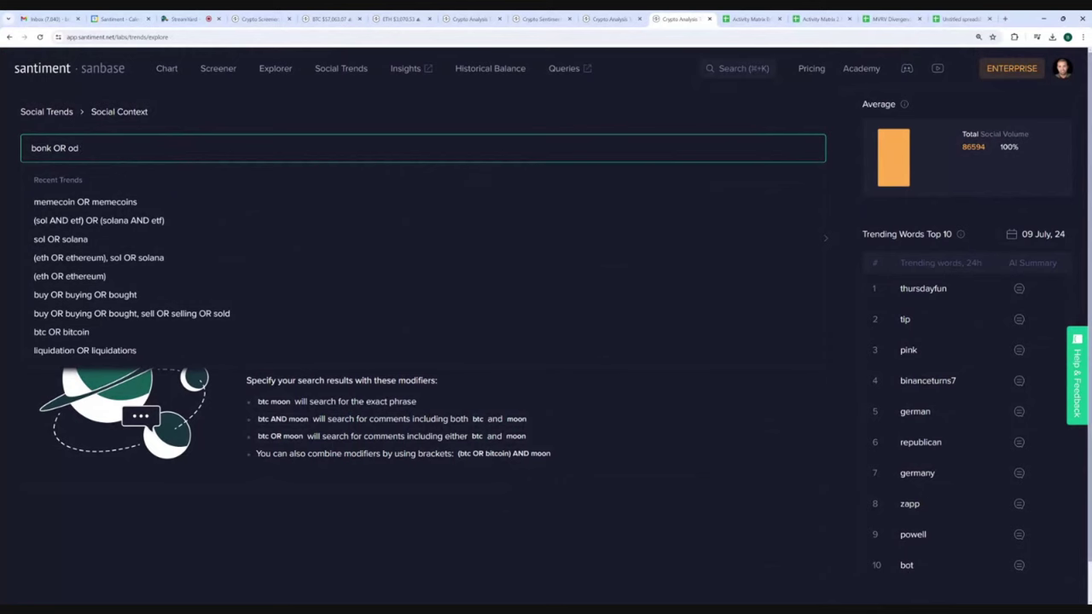
pyautogui.write(' doge OR shib OR pepe')
pyautogui.press('Return')
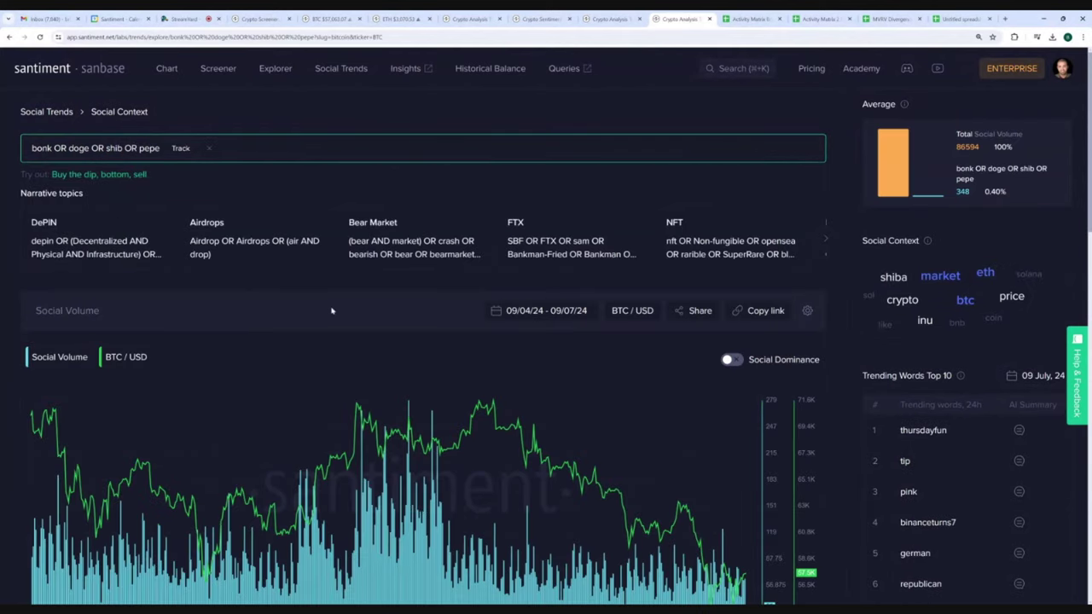
pyautogui.scroll(-1, 388, 291)
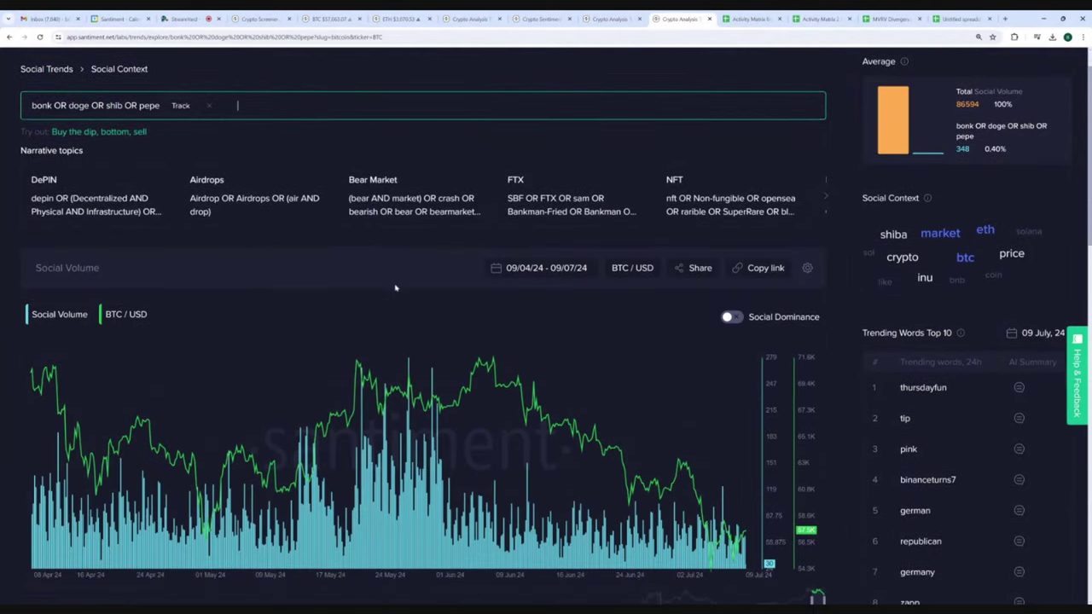
# Replace the combined query with four separate search terms for comparison: bonk, shib, doge and pepe.
pyautogui.click(209, 105)
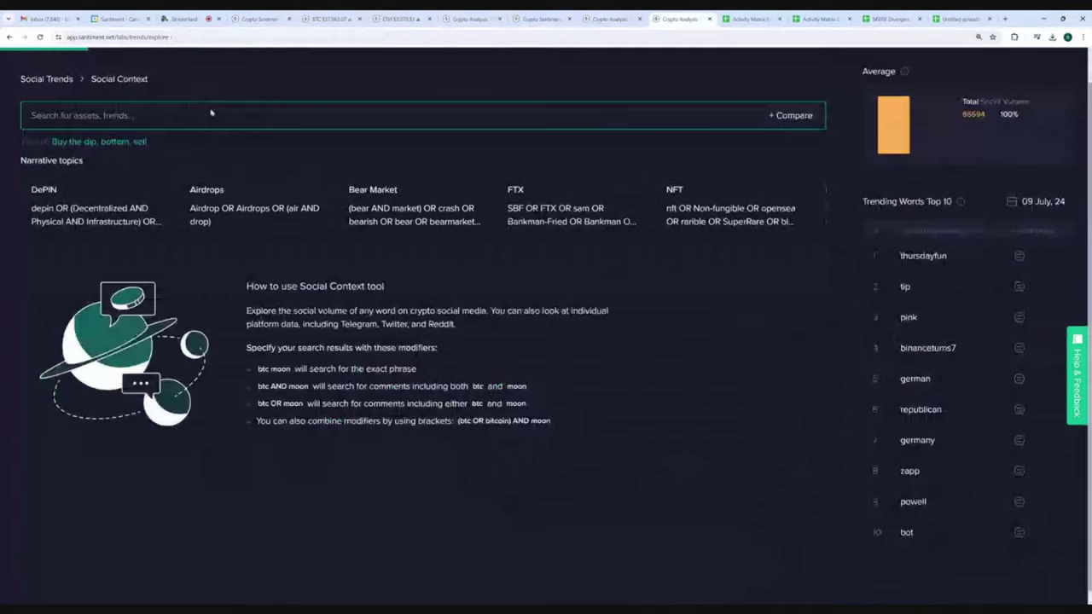
pyautogui.write('bonk')
pyautogui.press('Return')
pyautogui.write('shib')
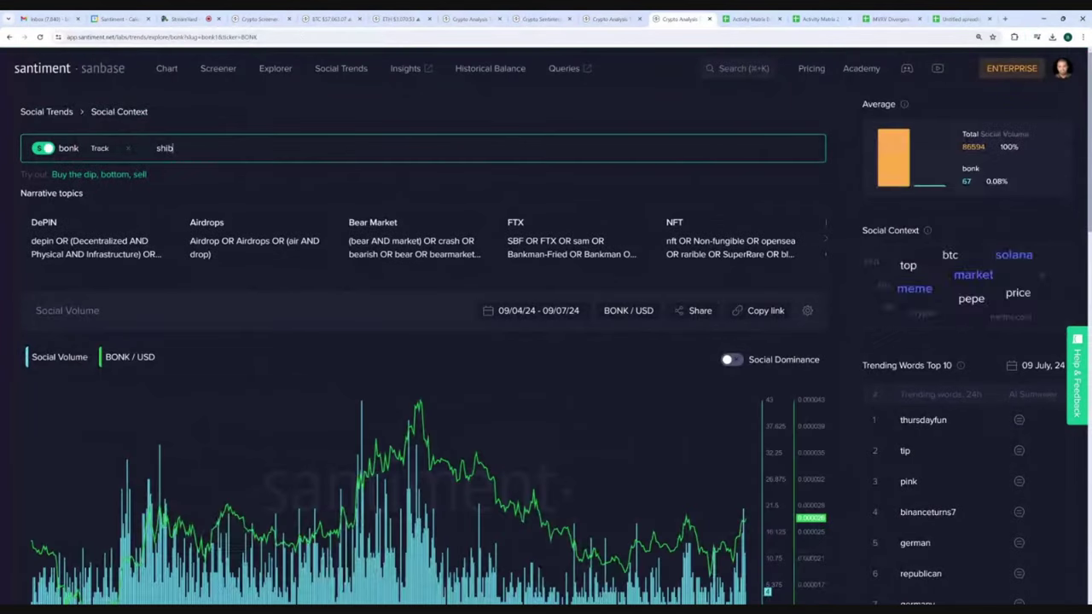
pyautogui.press('Return')
pyautogui.write('doge')
pyautogui.press('Return')
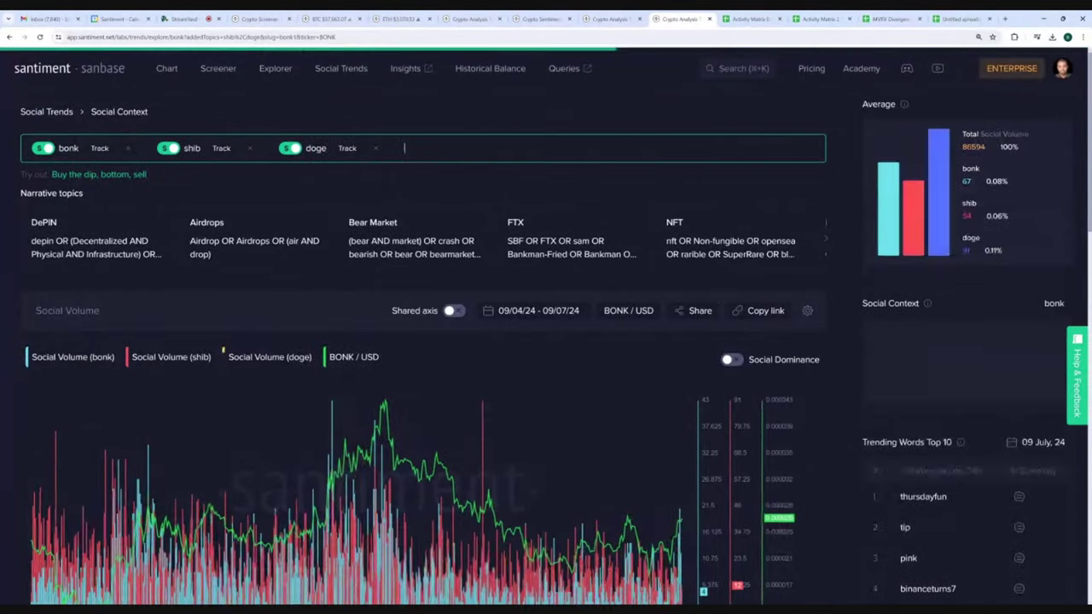
pyautogui.write('pepe')
pyautogui.press('Return')
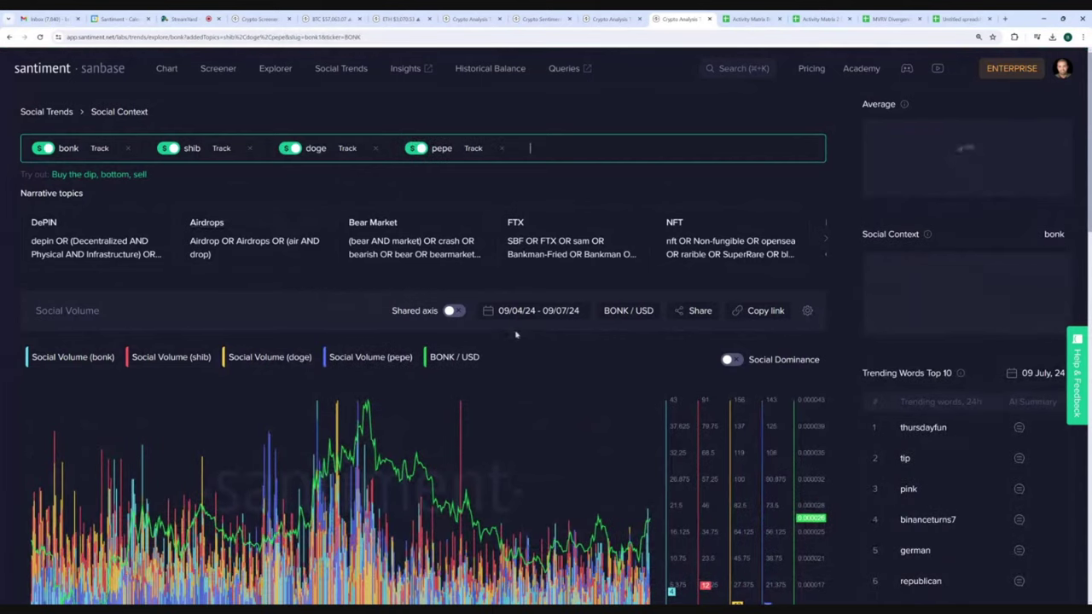
# Put the four coins' social volume on a shared axis and set the chart's date range to 08/07/24 - 09/07/24.
pyautogui.scroll(-1, 424, 329)
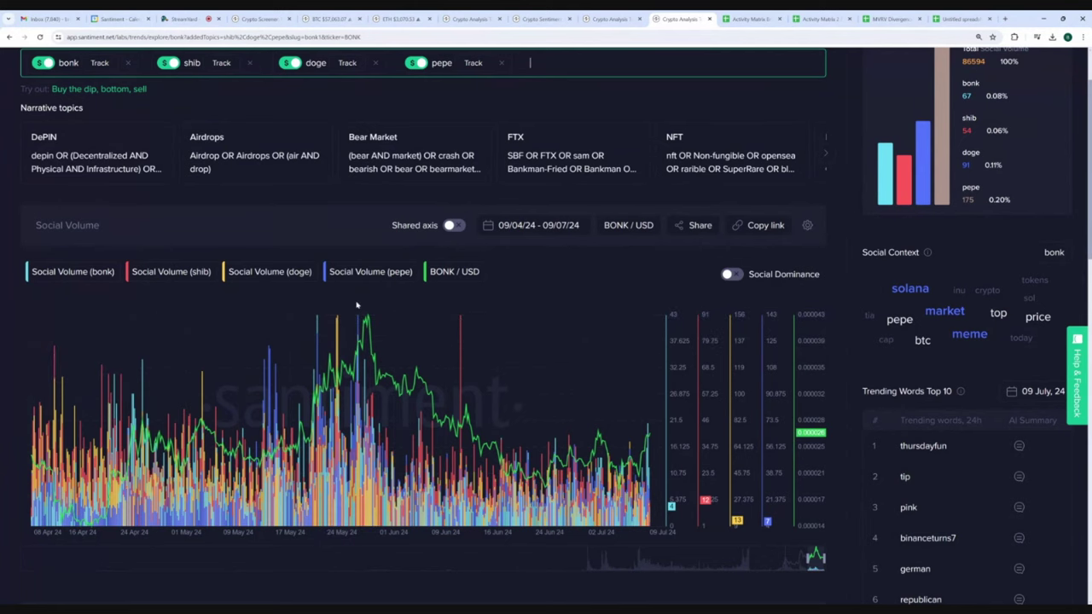
pyautogui.click(453, 225)
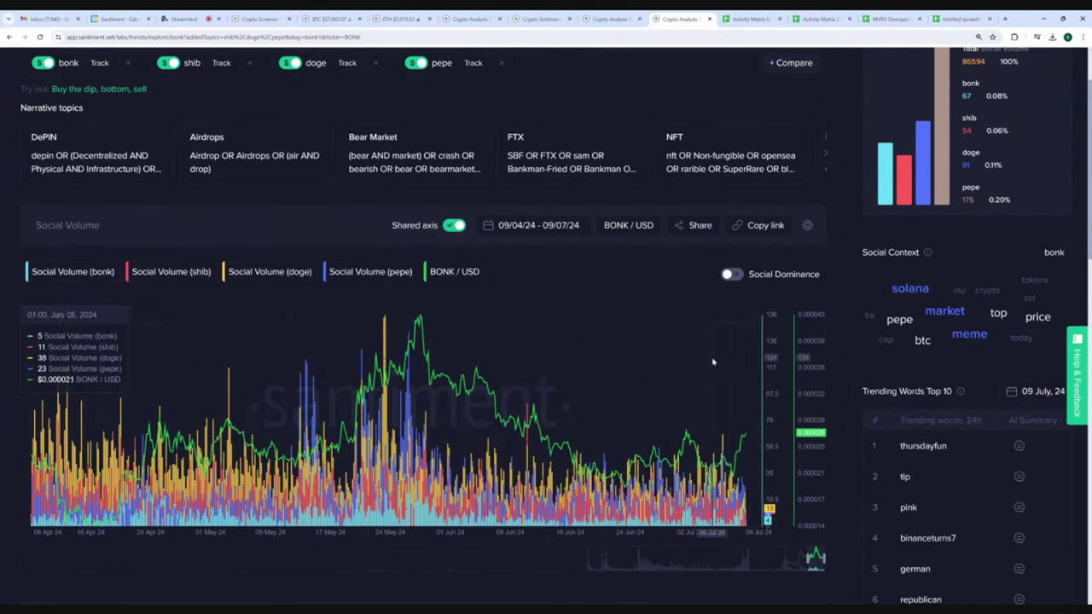
pyautogui.scroll(-1, 597, 273)
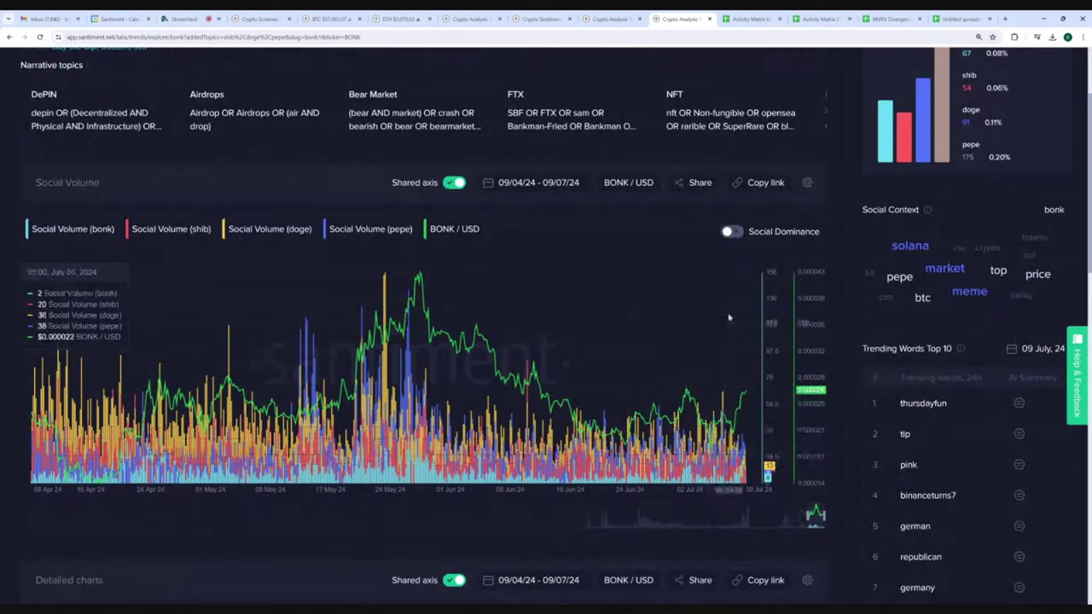
pyautogui.click(520, 193)
pyautogui.click(585, 214)
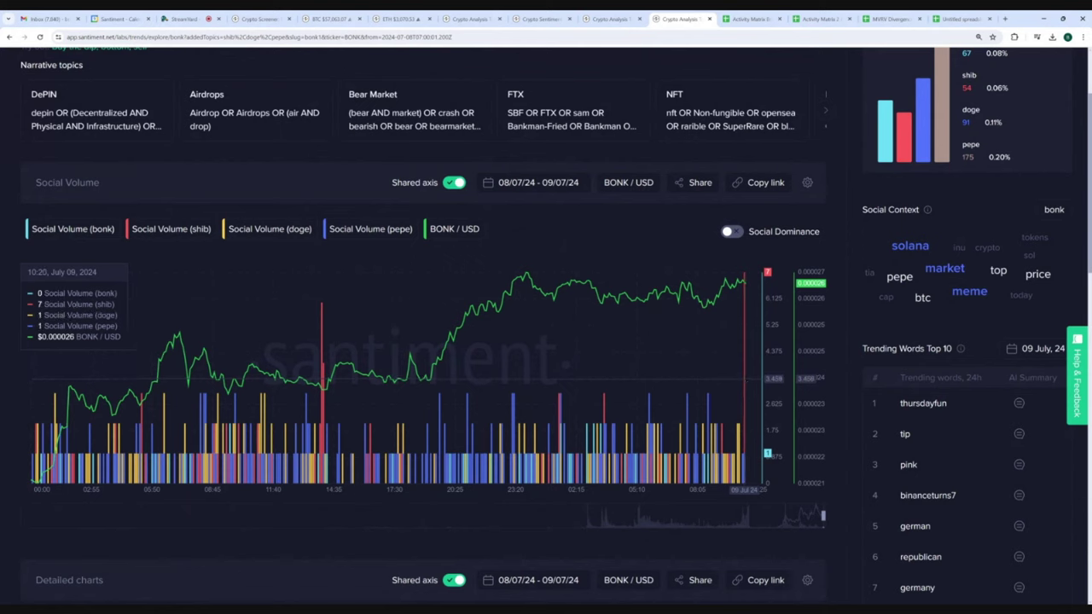
# Set the chart's price pair to SHIB / USD and look over the detailed Telegram and Reddit charts.
pyautogui.click(618, 183)
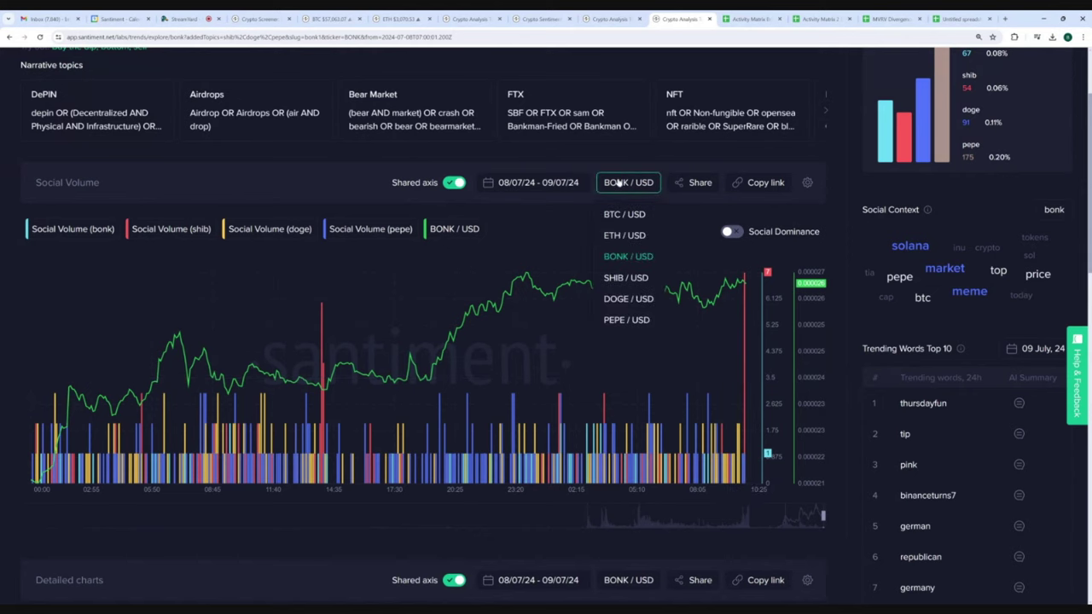
pyautogui.click(626, 278)
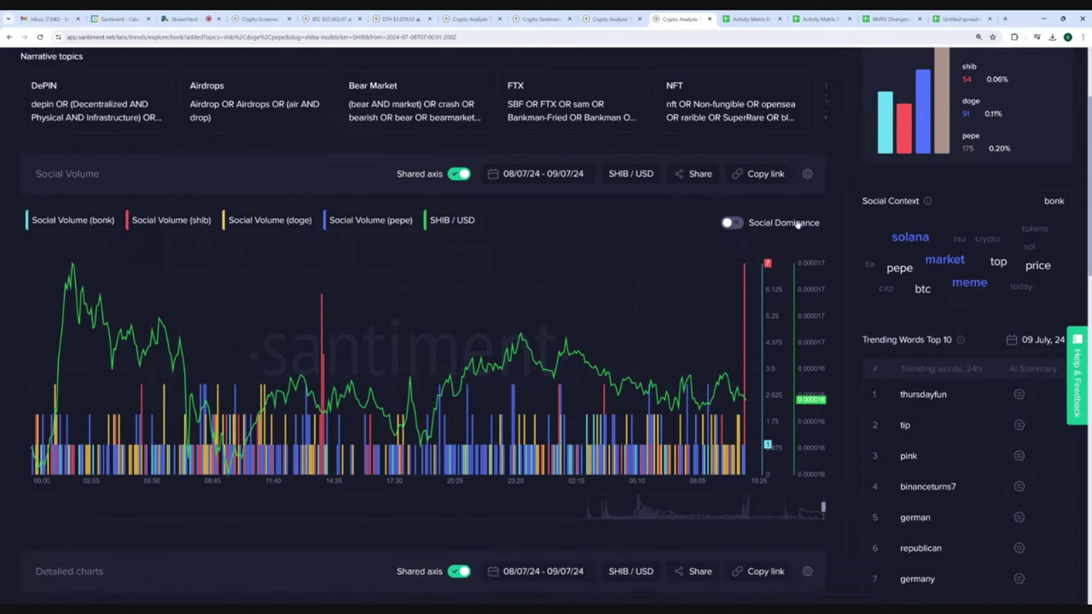
pyautogui.scroll(-2, 804, 225)
pyautogui.scroll(-4, 804, 225)
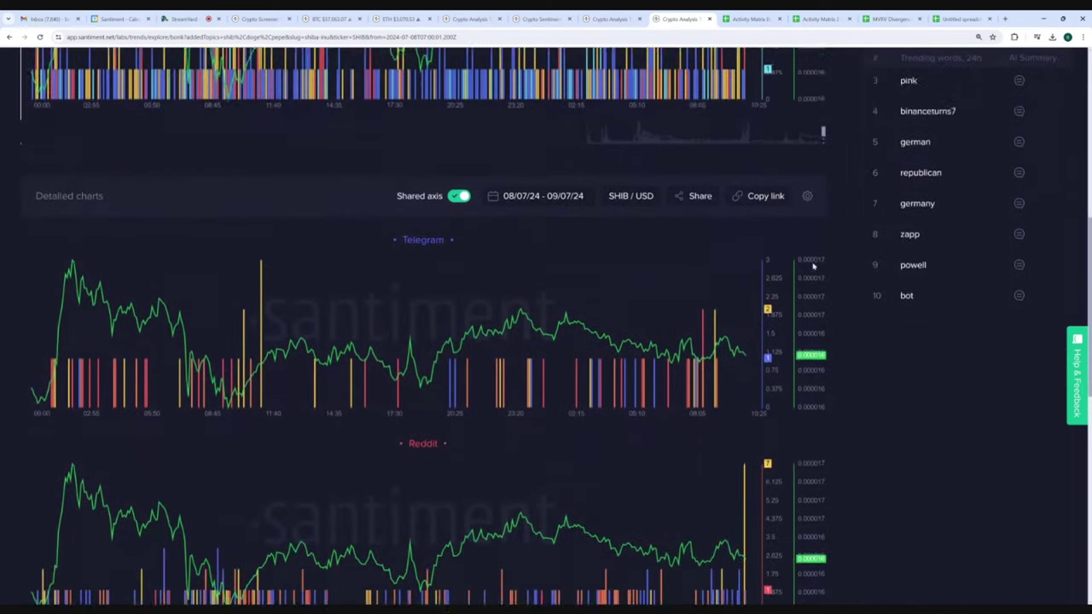
pyautogui.scroll(6, 819, 324)
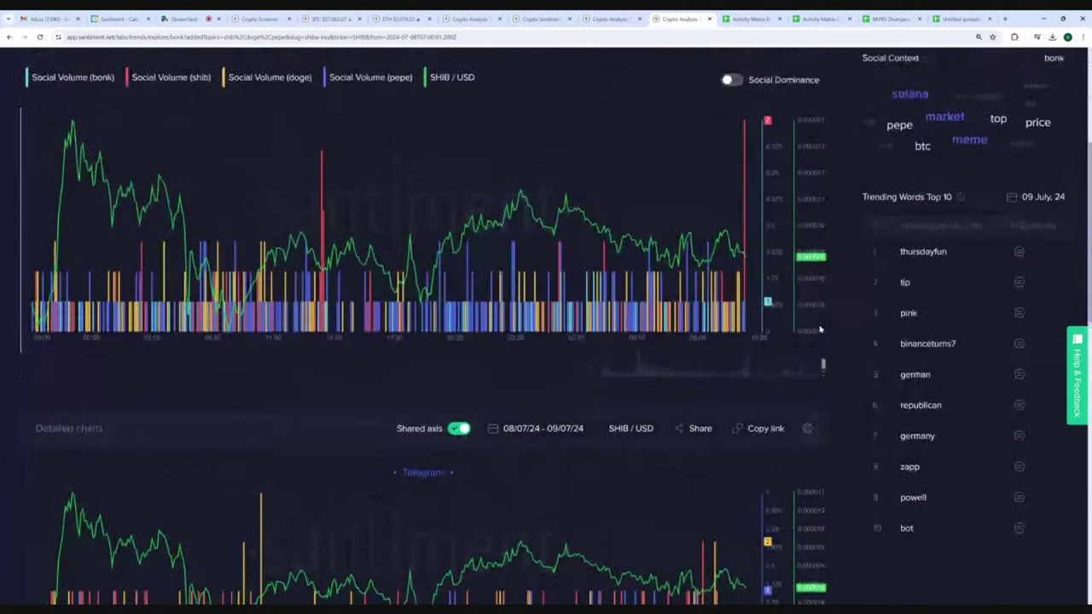